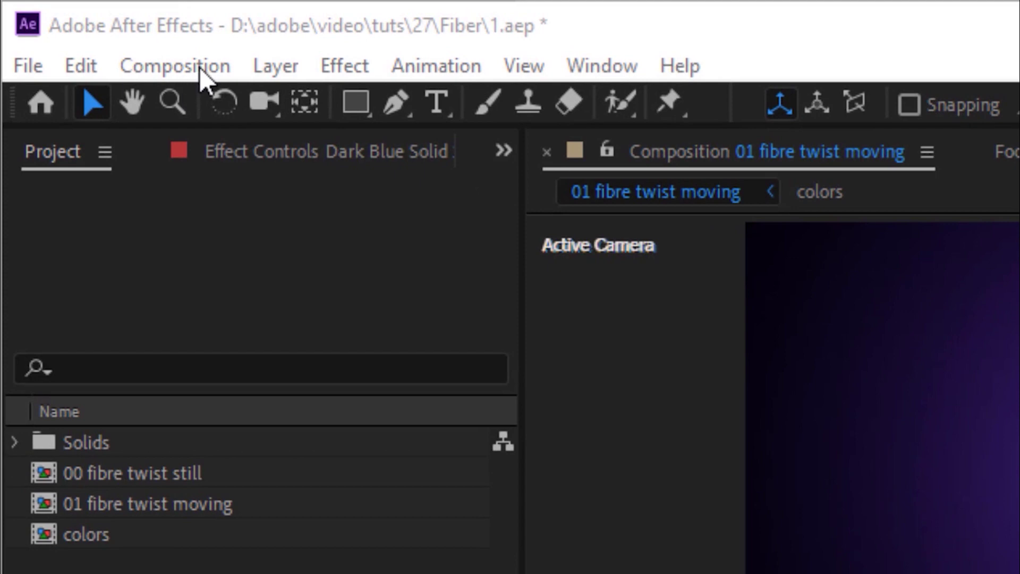
Create a new composition named 'Final' with width 1920 and height 1080.
click(199, 67)
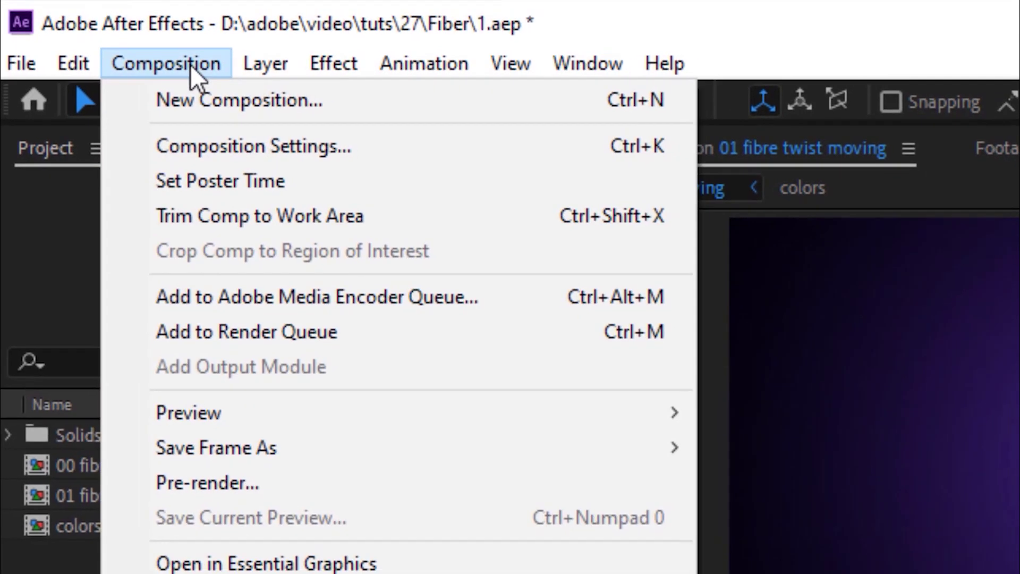
click(223, 103)
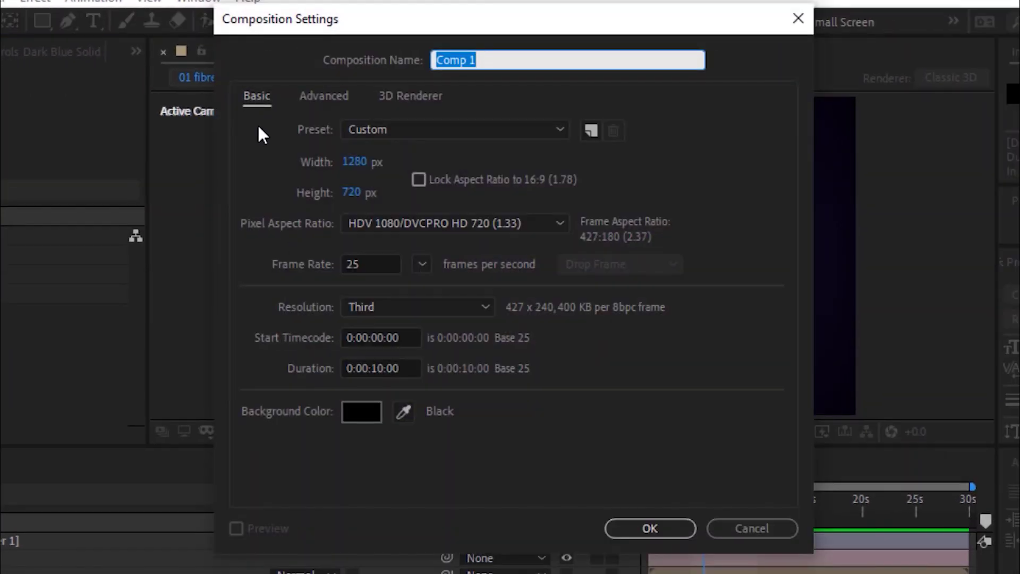
text(FInal)
key(Tab)
key(shift+Tab)
text(Final)
key(Tab)
key(Tab)
key(Tab)
text(1920)
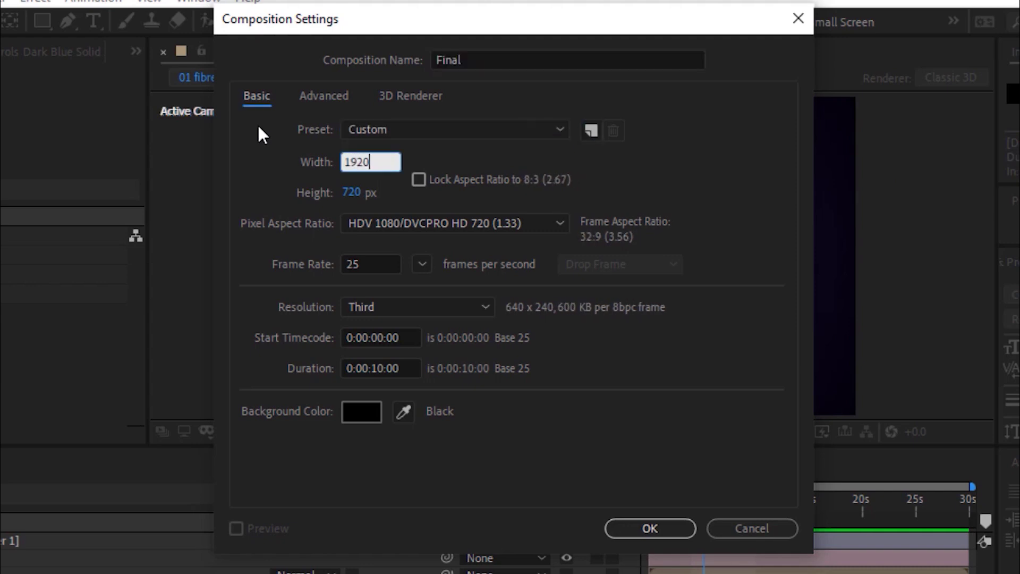
key(Tab)
text(1080)
key(Tab)
key(Tab)
key(Tab)
key(Tab)
key(Tab)
key(Tab)
key(Tab)
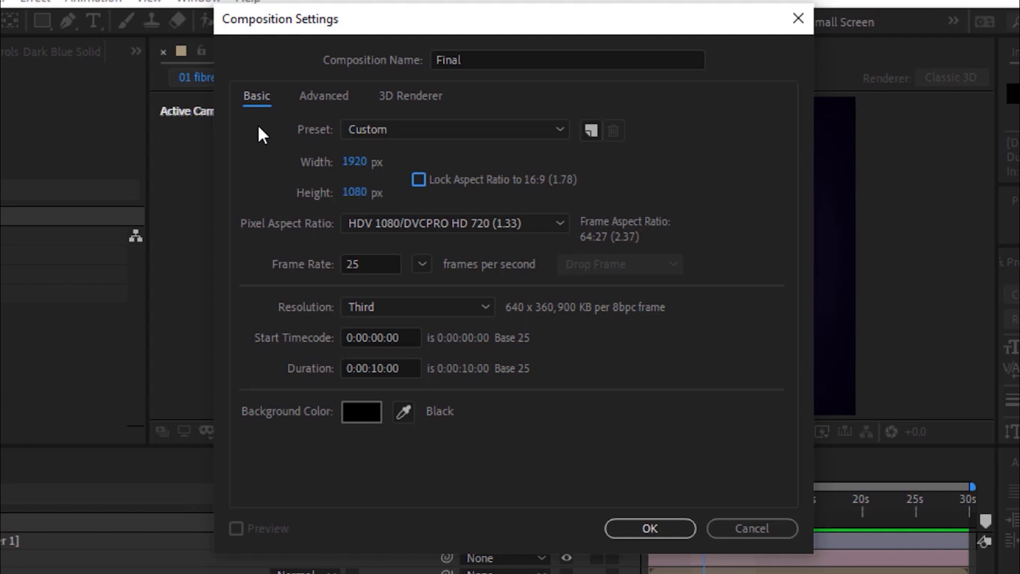
key(Tab)
key(Tab)
key(Return)
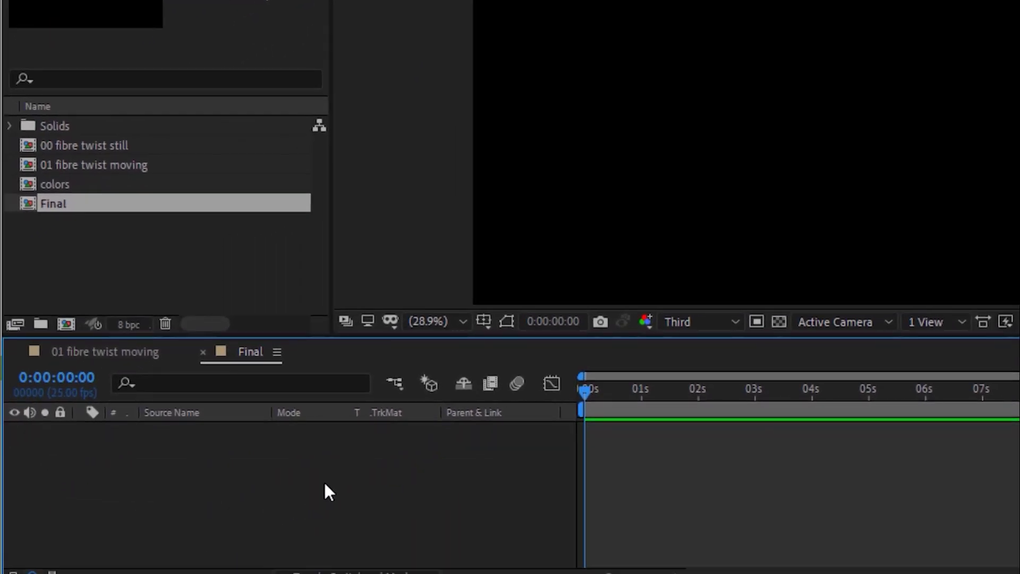
Add a solid coloured 0C081D and name it 'Dark Blue'.
key(ctrl+y)
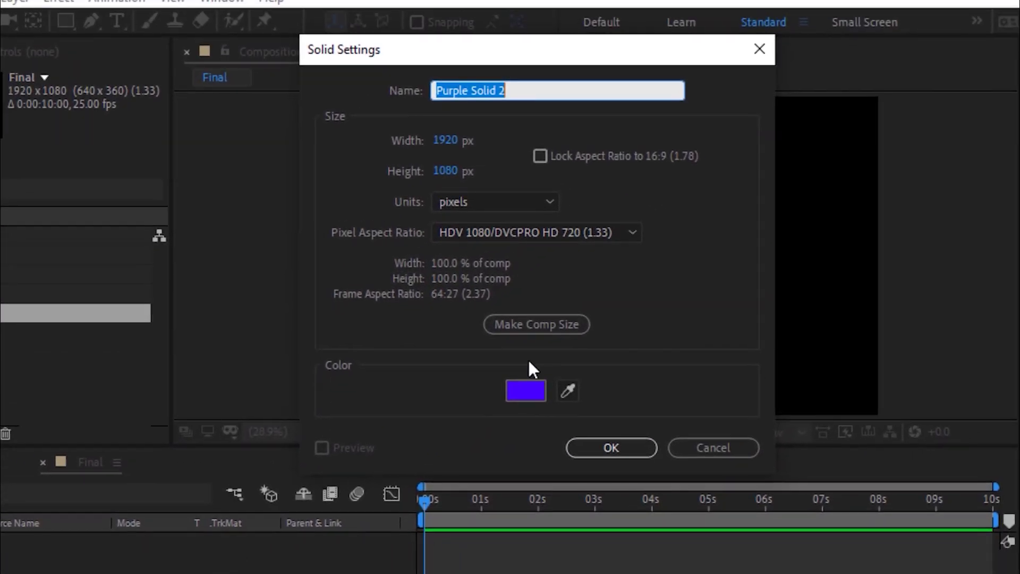
click(682, 284)
text(0C081D)
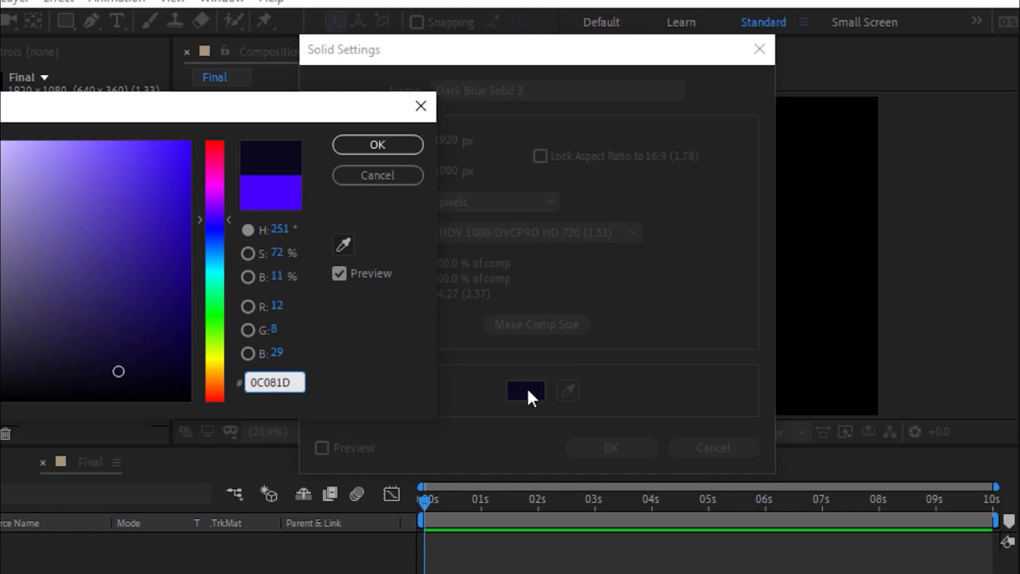
click(377, 145)
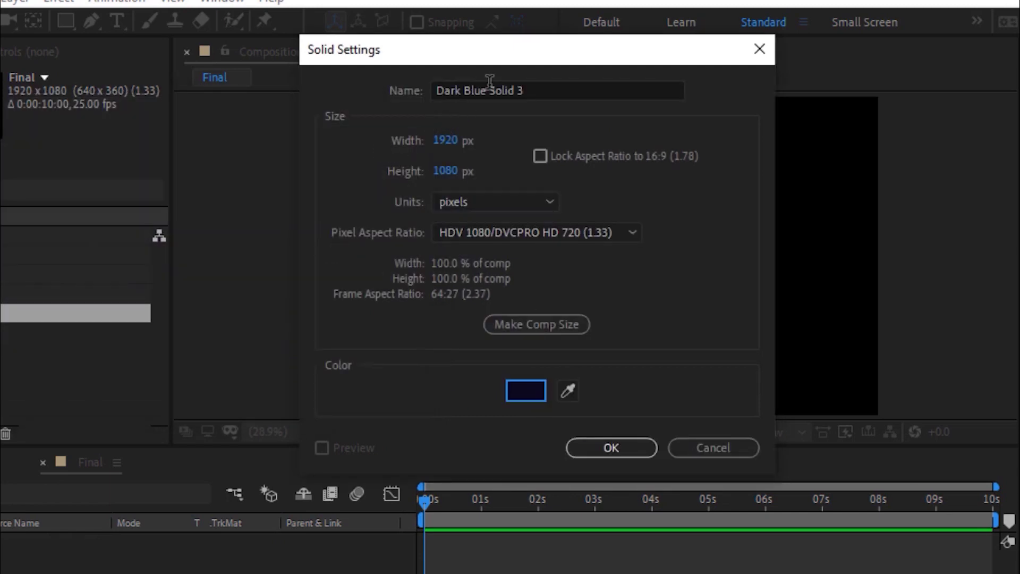
drag(490, 83, 572, 98)
key(BackSpace)
key(BackSpace)
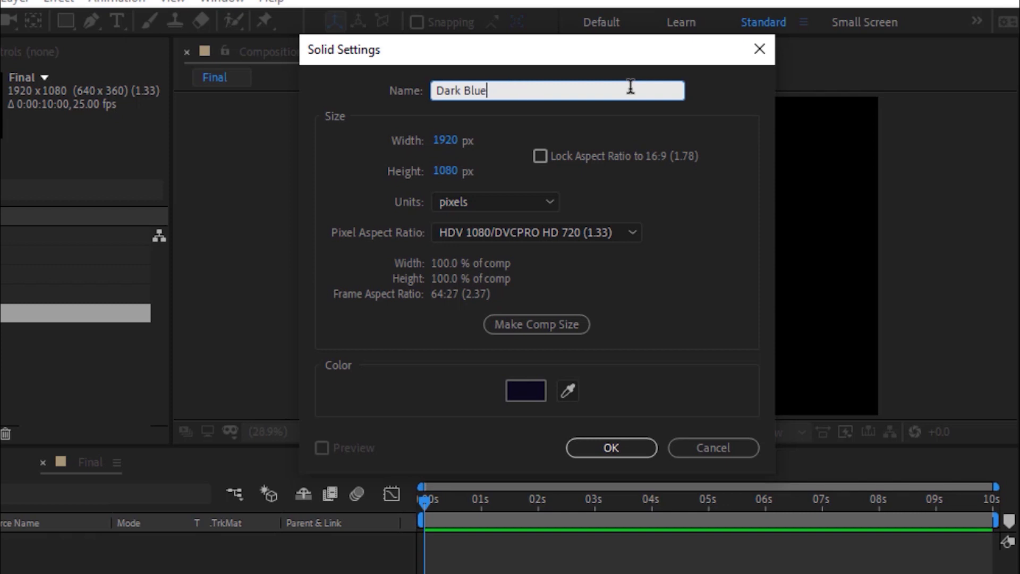
key(Return)
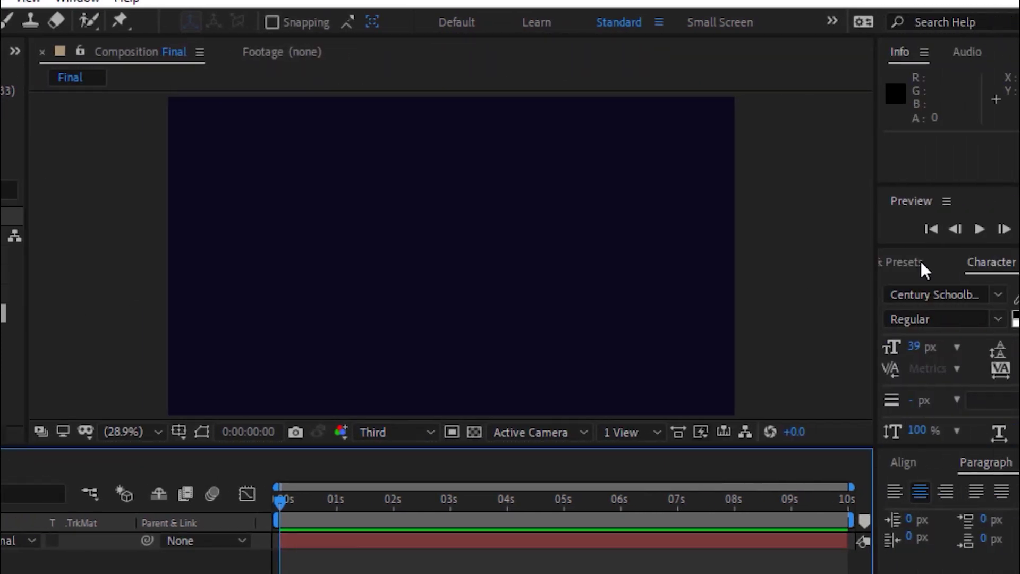
In the Default workspace, apply Gradient Ramp to the Dark Blue layer from Effects & Presets.
click(390, 23)
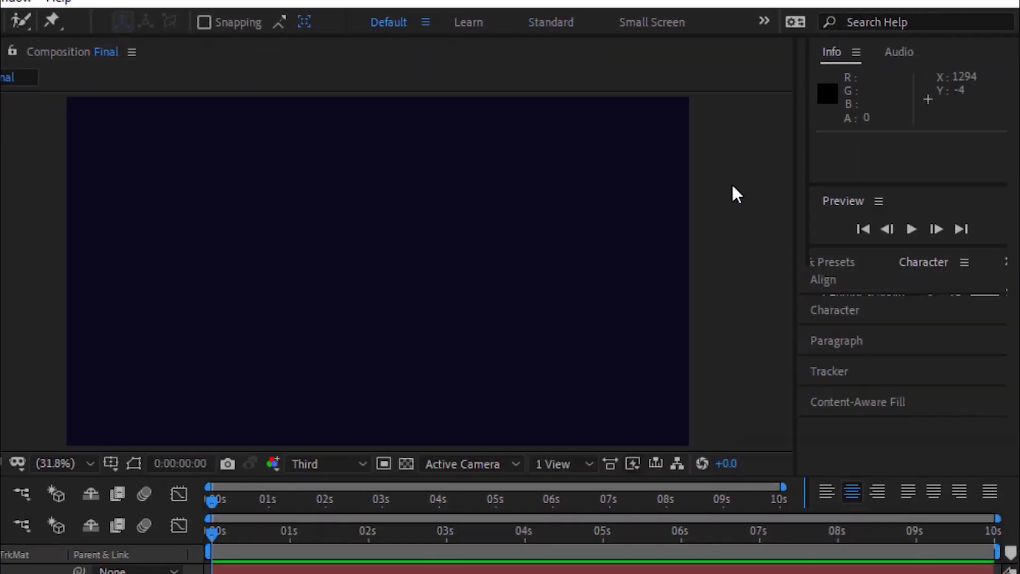
click(875, 248)
click(848, 168)
text(f)
key(BackSpace)
text(gradie)
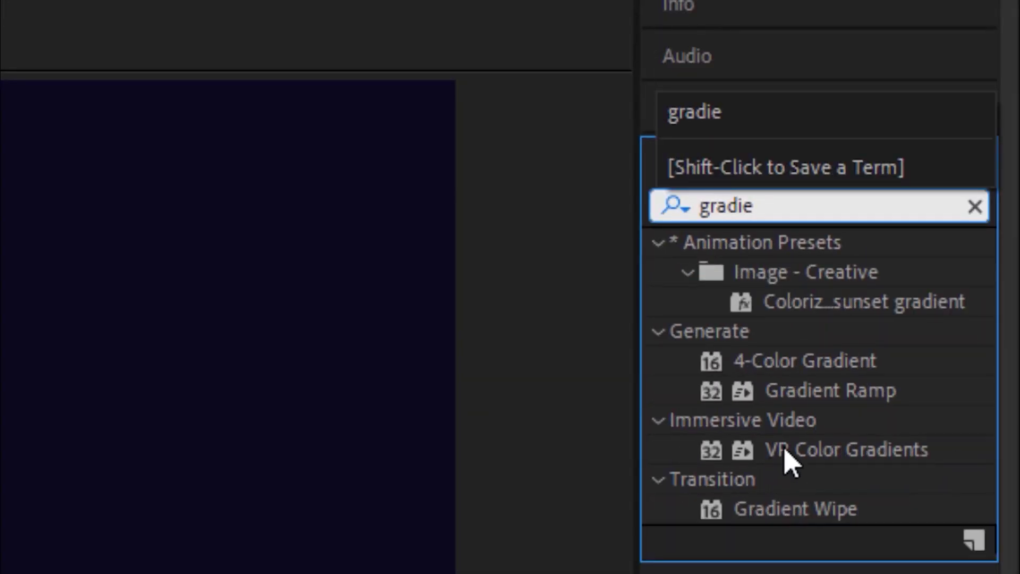
double_click(850, 393)
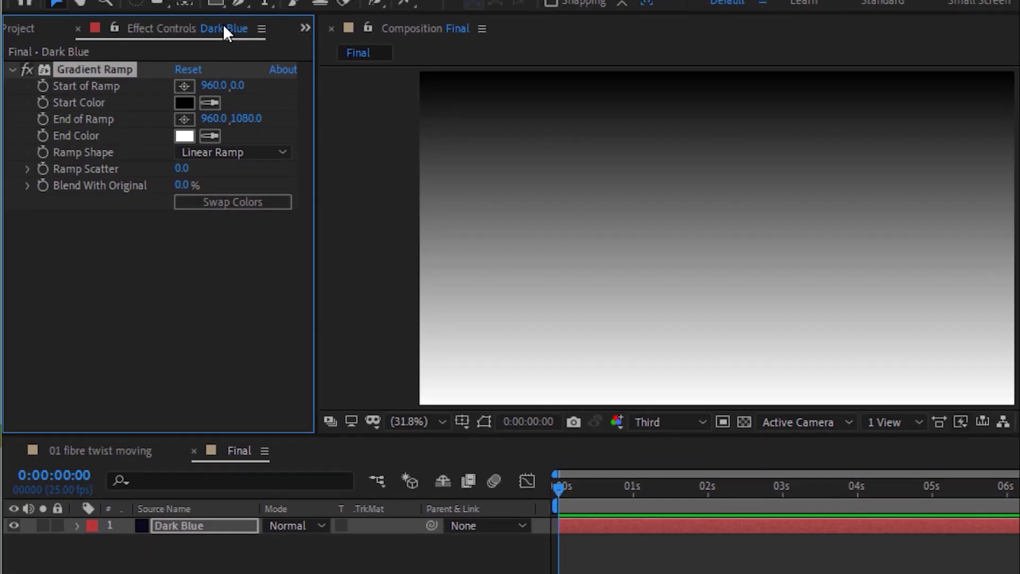
Make the ramp Radial, starting at 950.9, 488.0 and ending at 0.0, 1067.4.
click(234, 152)
click(275, 196)
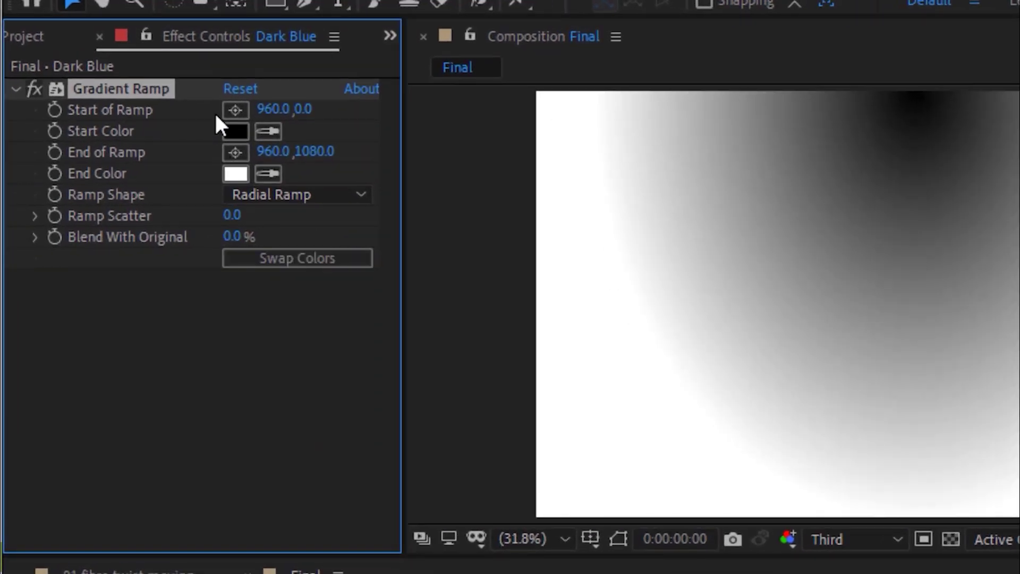
click(235, 110)
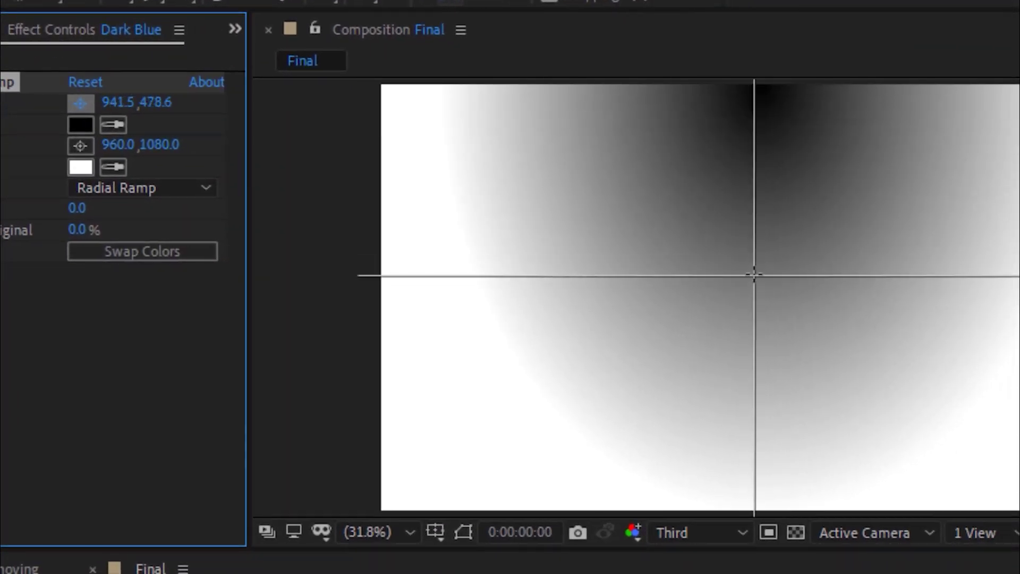
click(758, 277)
click(81, 145)
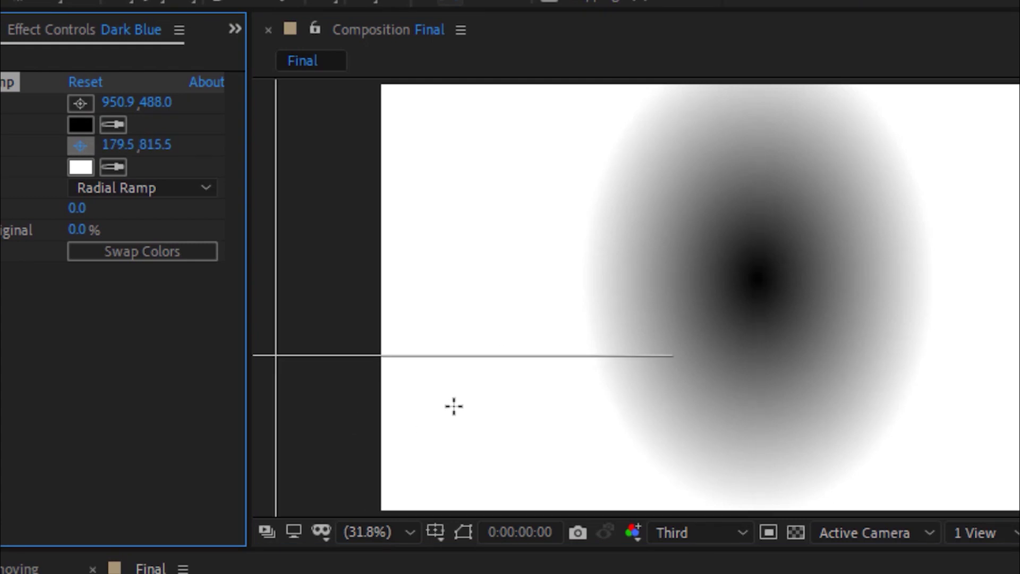
click(382, 507)
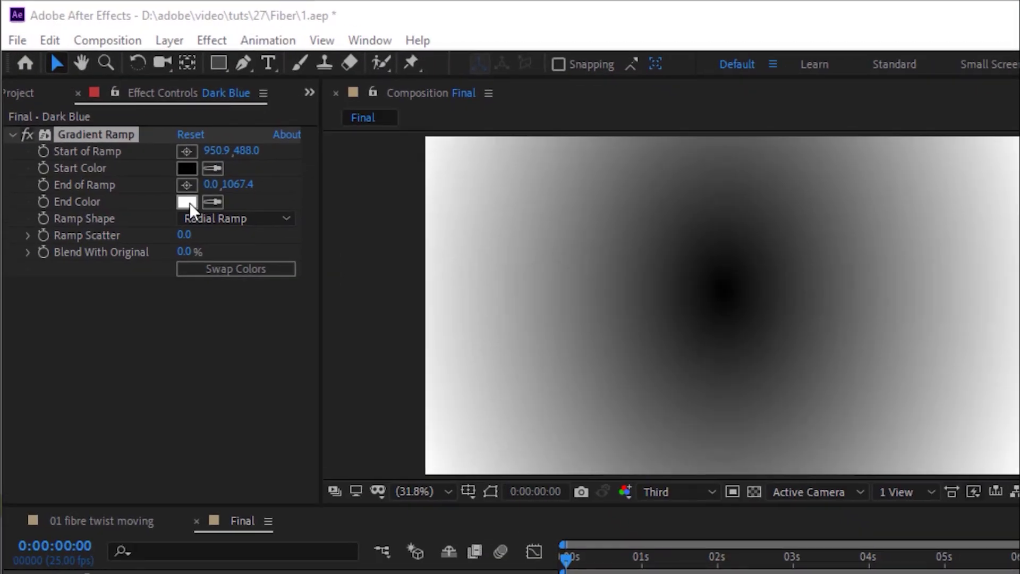
Set the gradient End Color to purple 8764C3 and nudge the end point slightly left.
click(204, 221)
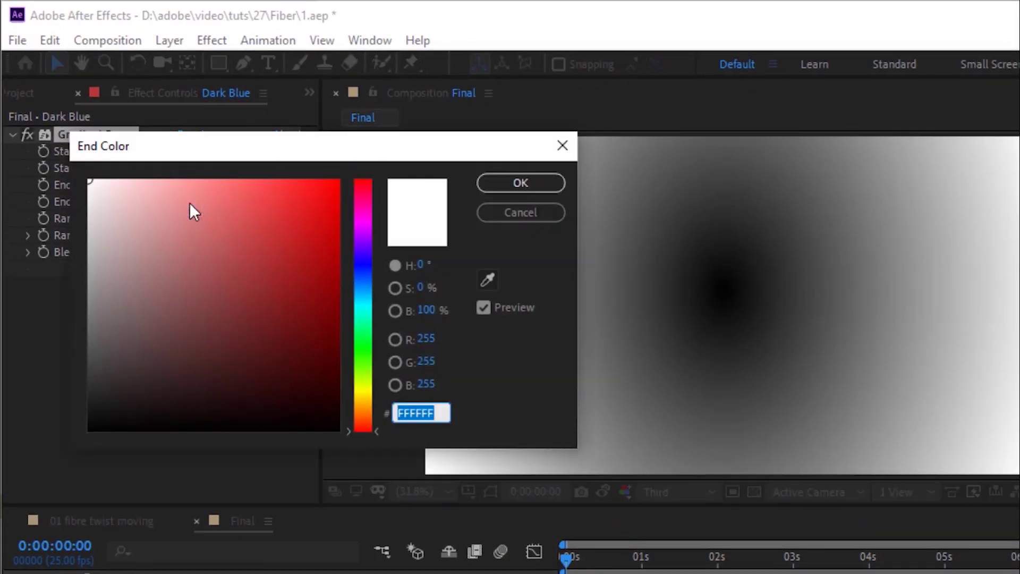
text(8764C3)
key(Return)
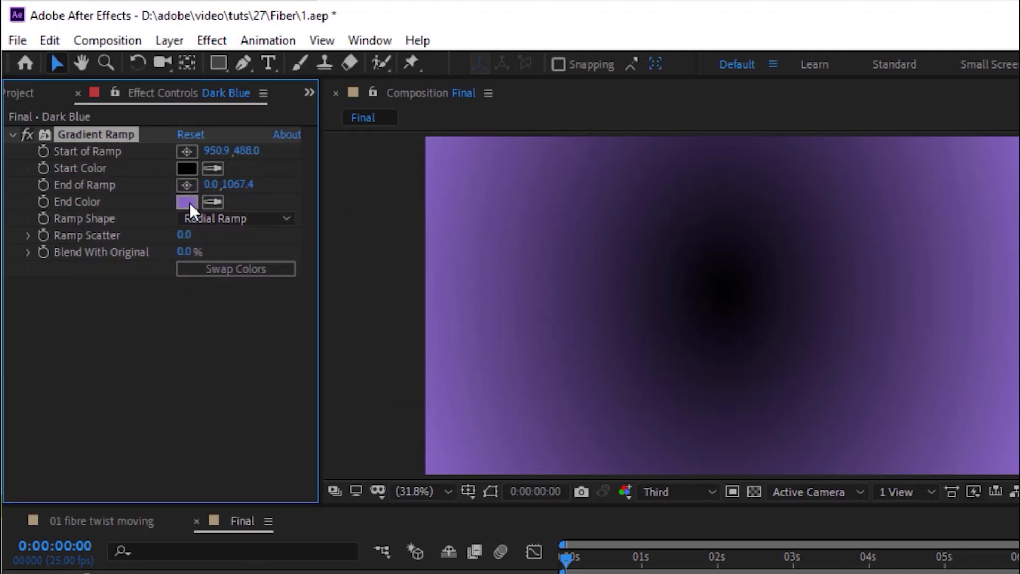
drag(213, 183, 212, 183)
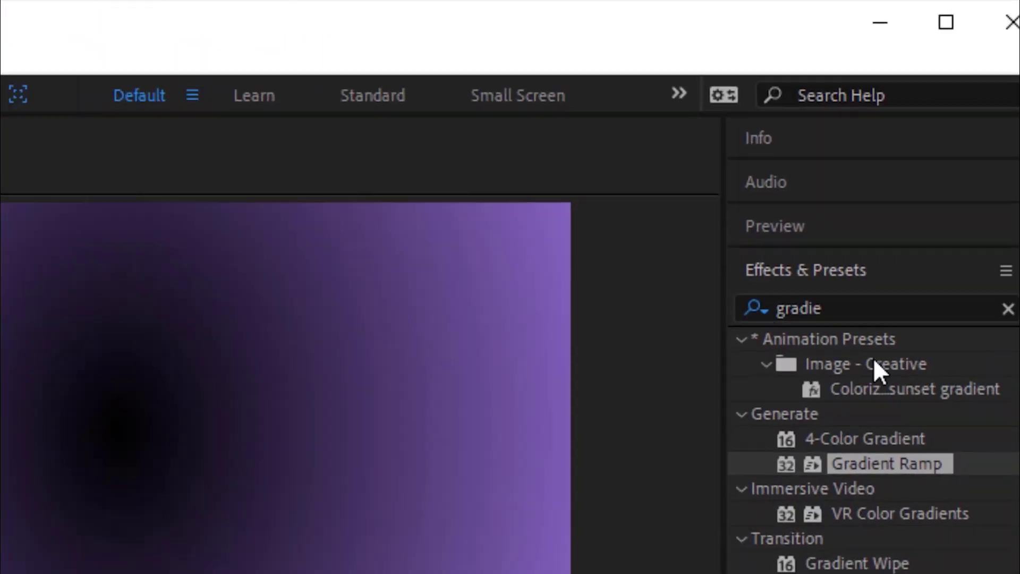
Apply Levels to the Dark Blue layer and set Gamma to about 0.67.
click(880, 304)
text(leve)
drag(822, 501, 304, 537)
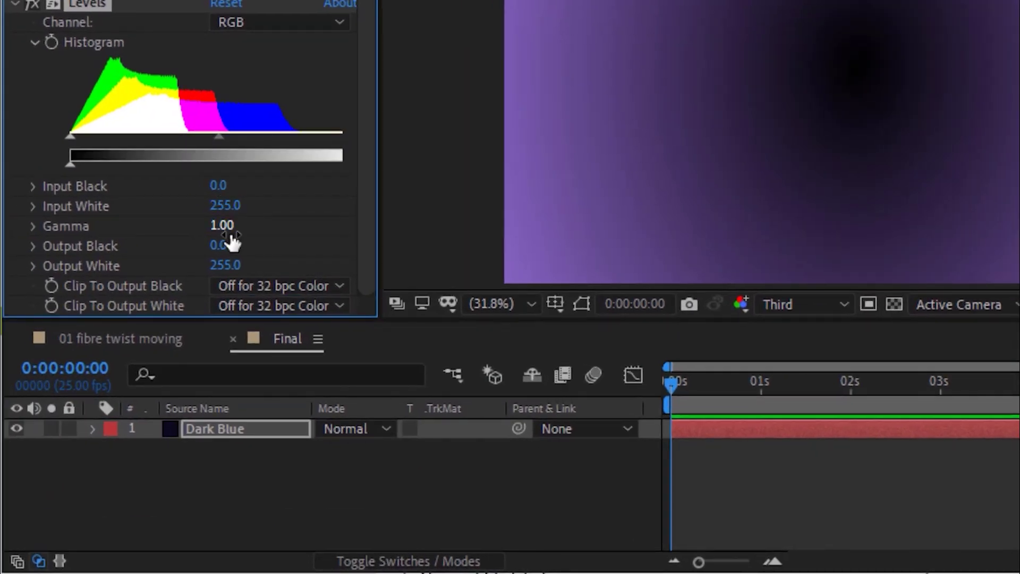
click(222, 226)
key(Return)
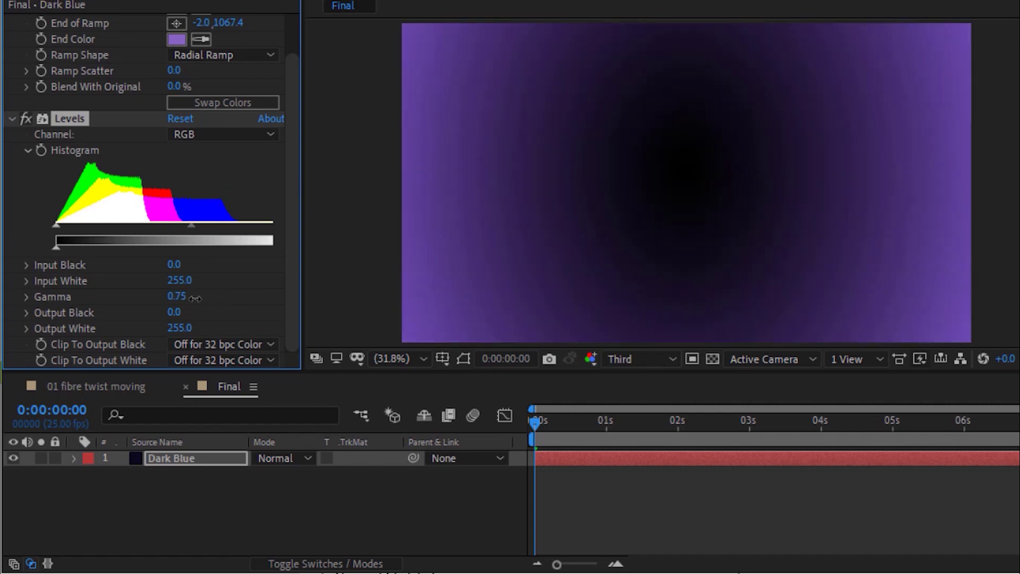
drag(195, 298, 189, 298)
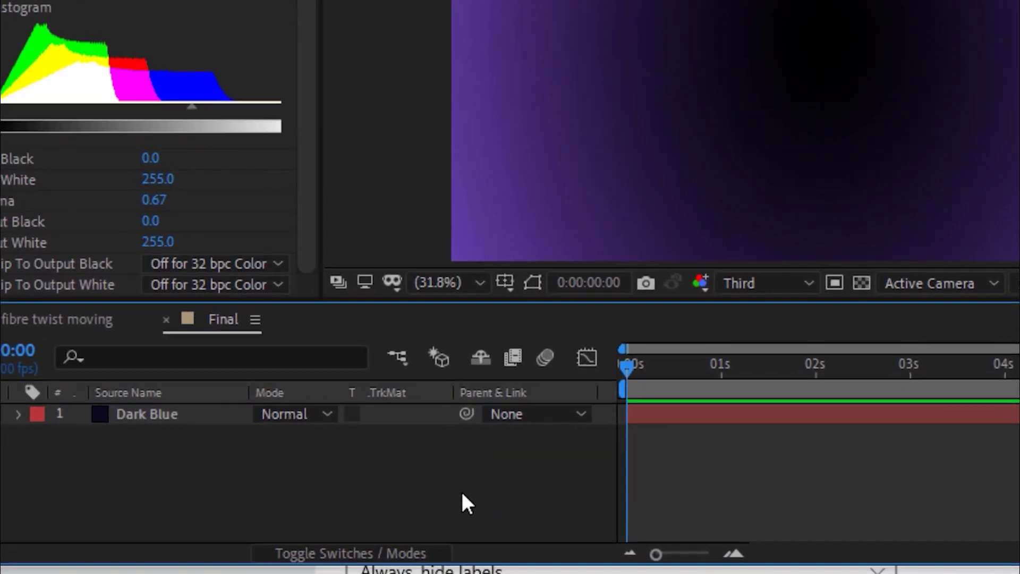
Add a new solid layer named 'TAO' from the timeline.
right_click(502, 504)
mouse_move(739, 258)
click(871, 325)
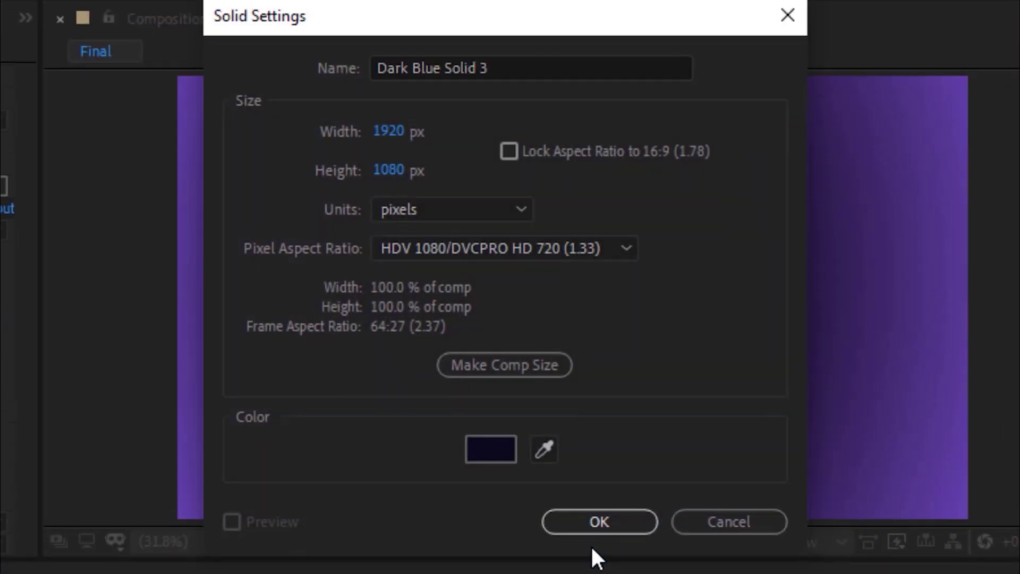
click(523, 63)
key(BackSpace)
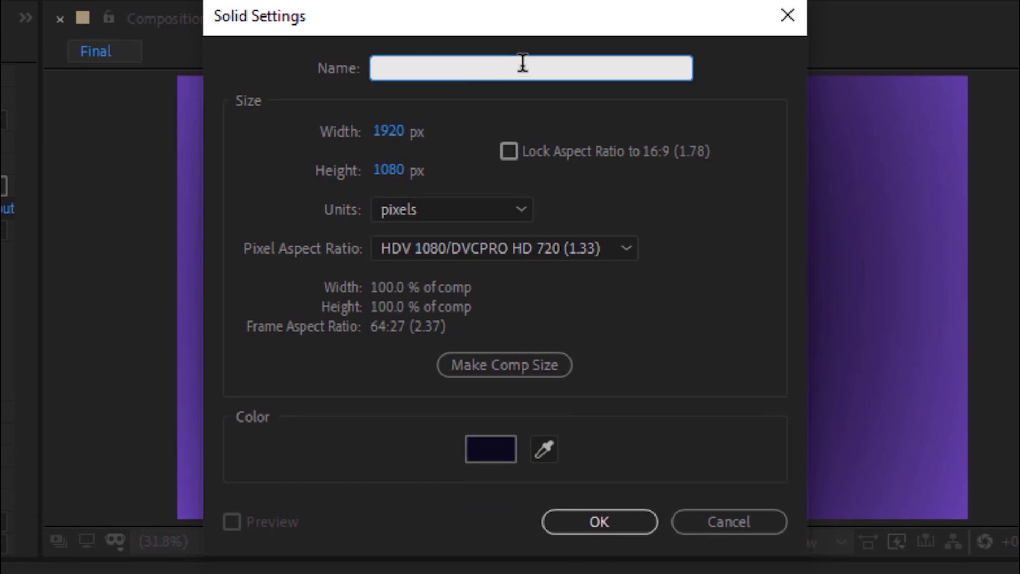
key(Return)
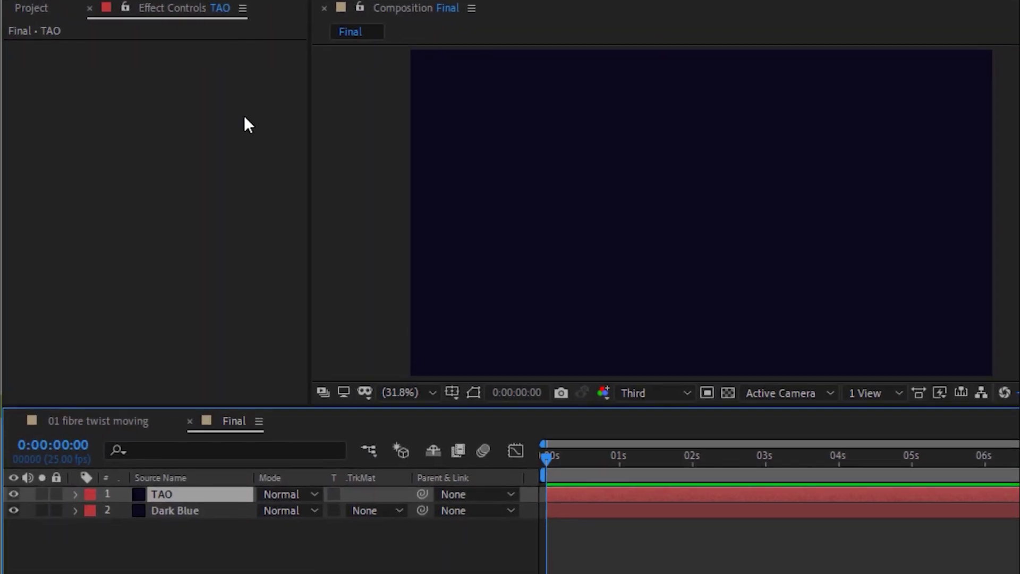
Apply RG Trapcode Tao to the TAO layer and preview it at 0:00:03:21.
right_click(246, 123)
mouse_move(470, 443)
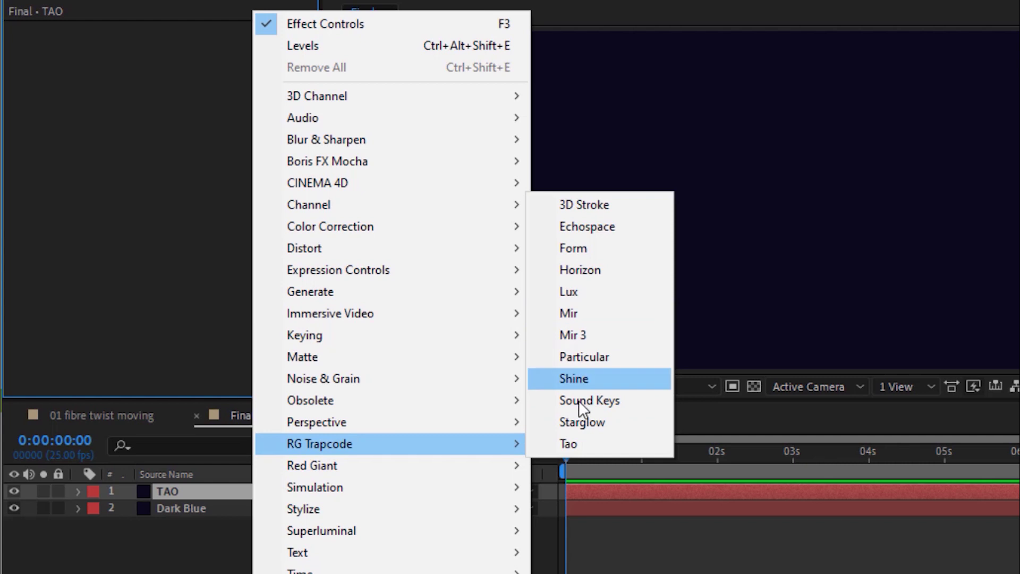
click(579, 444)
drag(664, 450, 858, 465)
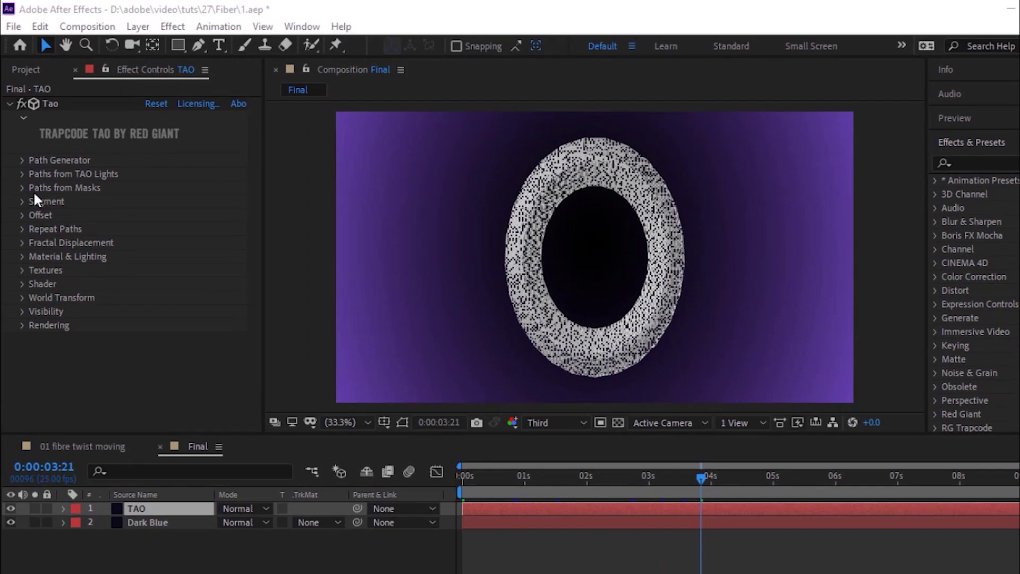
Switch the Tao path generator to Fractal with Size 100.
click(28, 98)
click(225, 194)
click(231, 257)
click(181, 212)
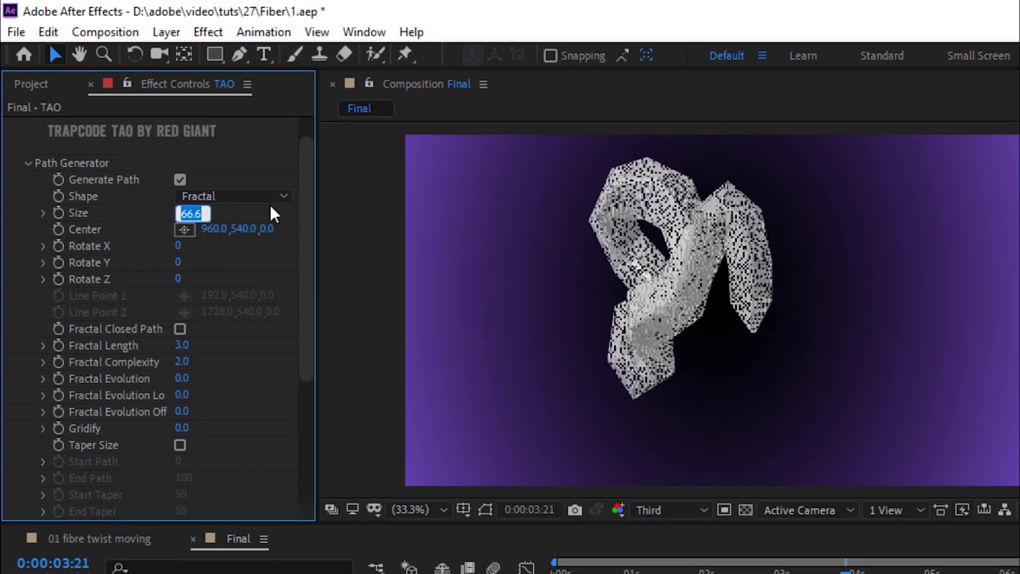
text(100)
key(Return)
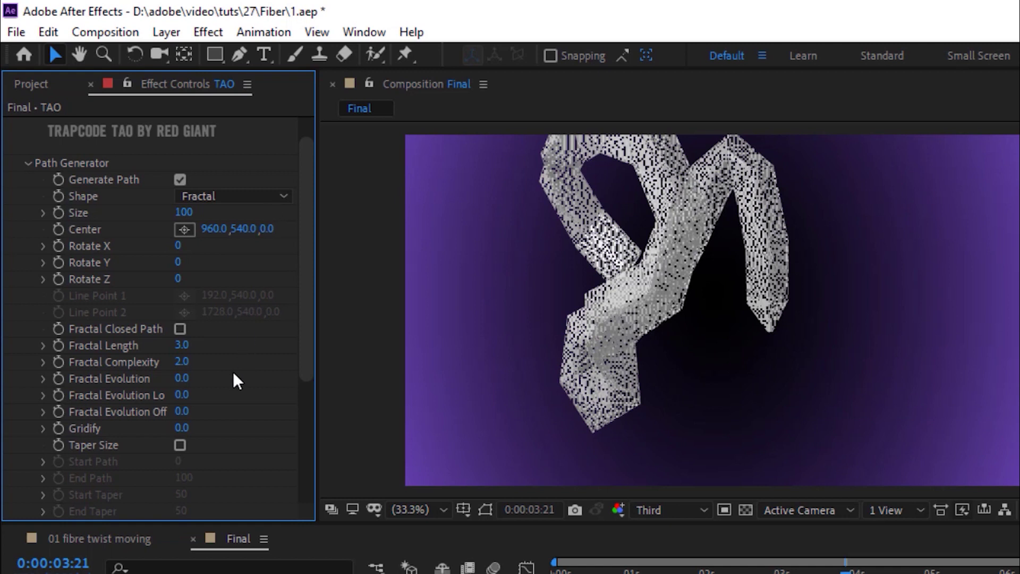
Set Fractal Evolution Offset to 7.6 and enable Taper Size on the path.
click(182, 411)
text(7.6)
key(Return)
drag(308, 341, 308, 356)
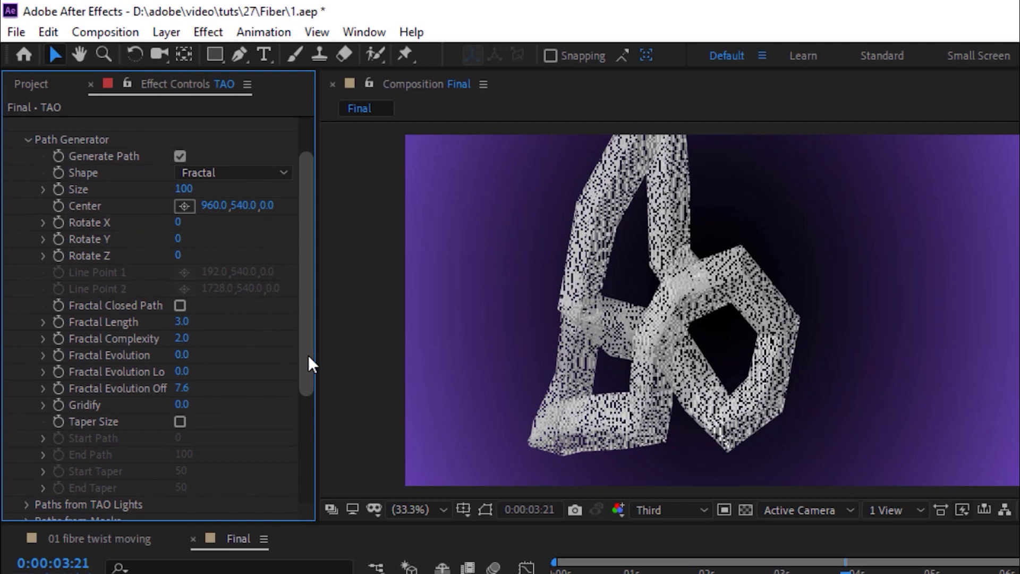
click(180, 422)
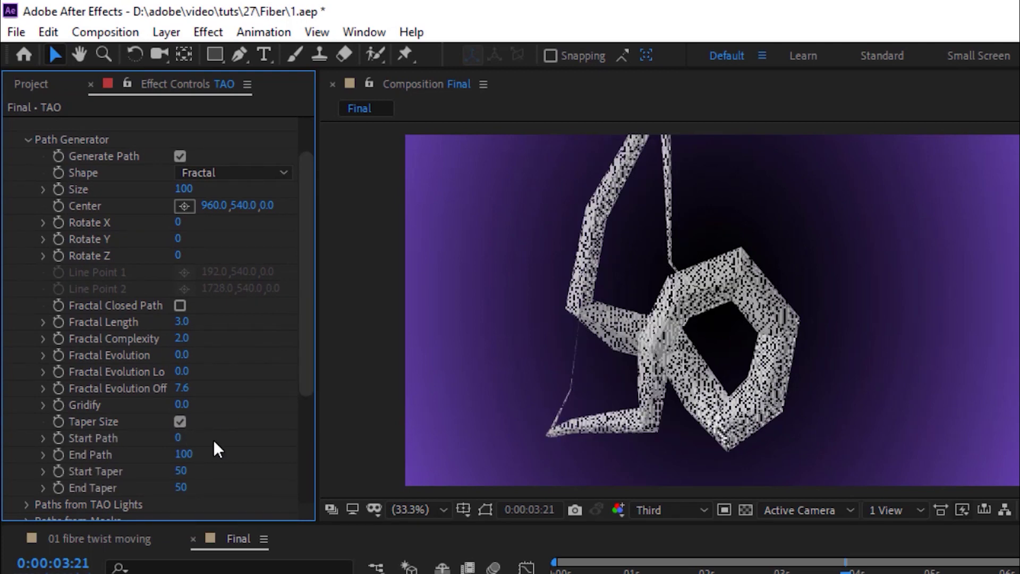
drag(305, 353, 306, 222)
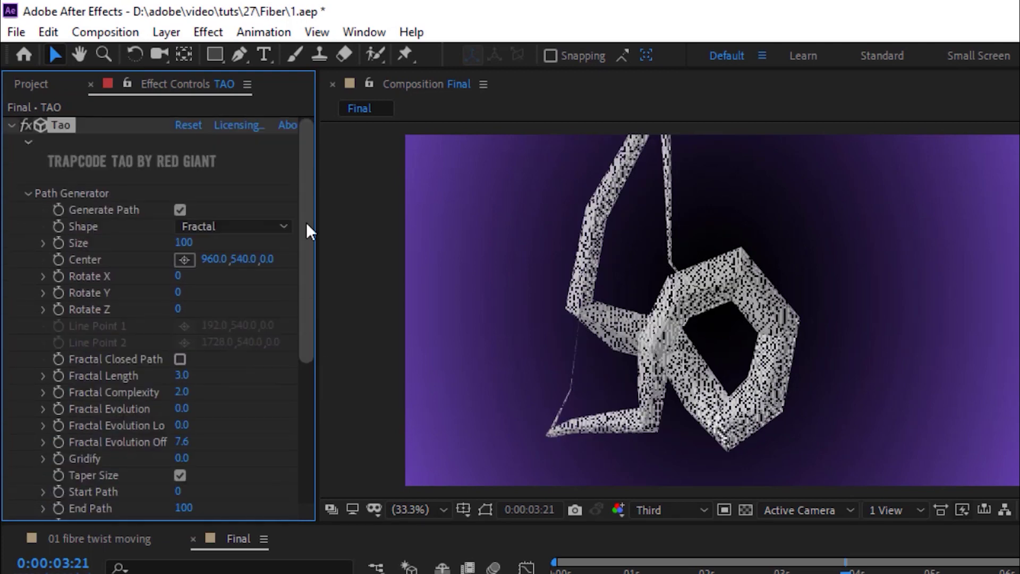
Set TAO Lights Mode to Build-up and bring up the Segment Mode choices.
click(31, 83)
click(159, 84)
click(28, 194)
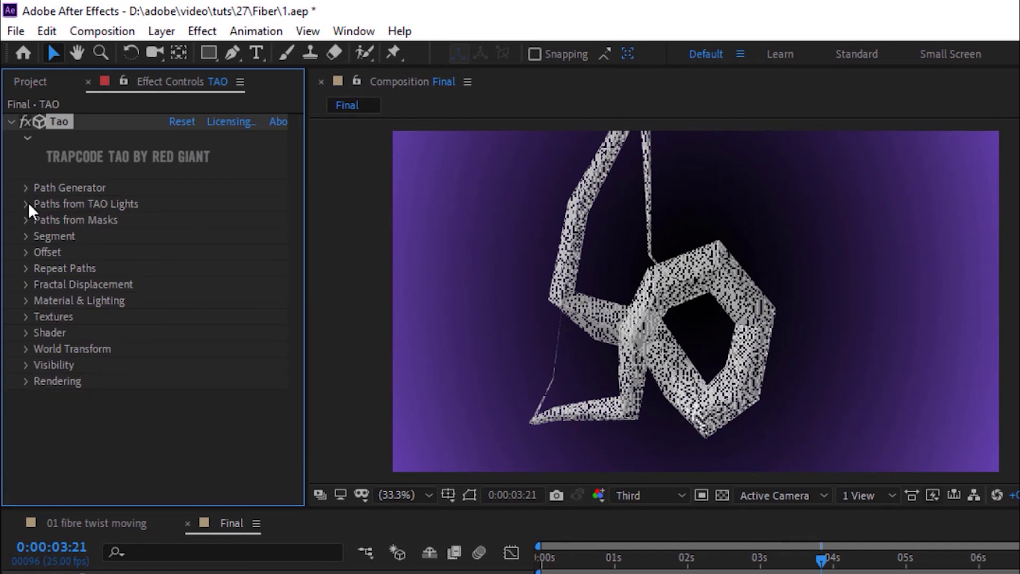
click(27, 204)
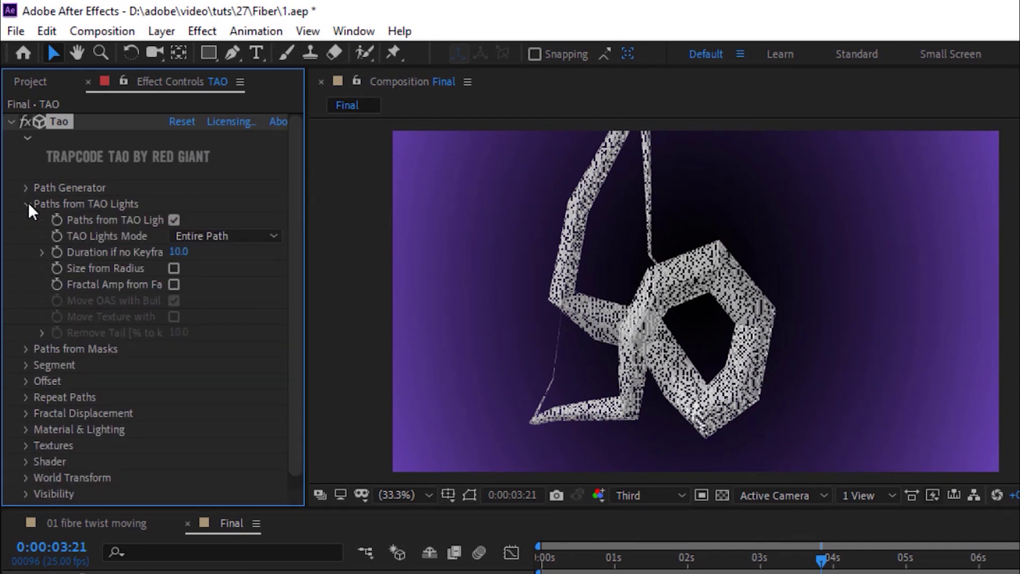
click(223, 236)
click(230, 278)
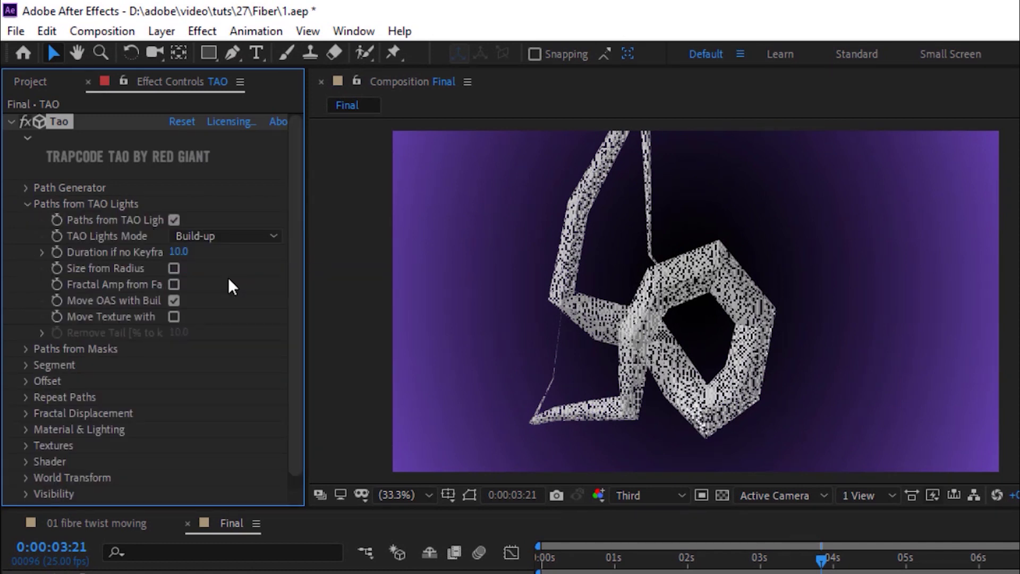
click(26, 204)
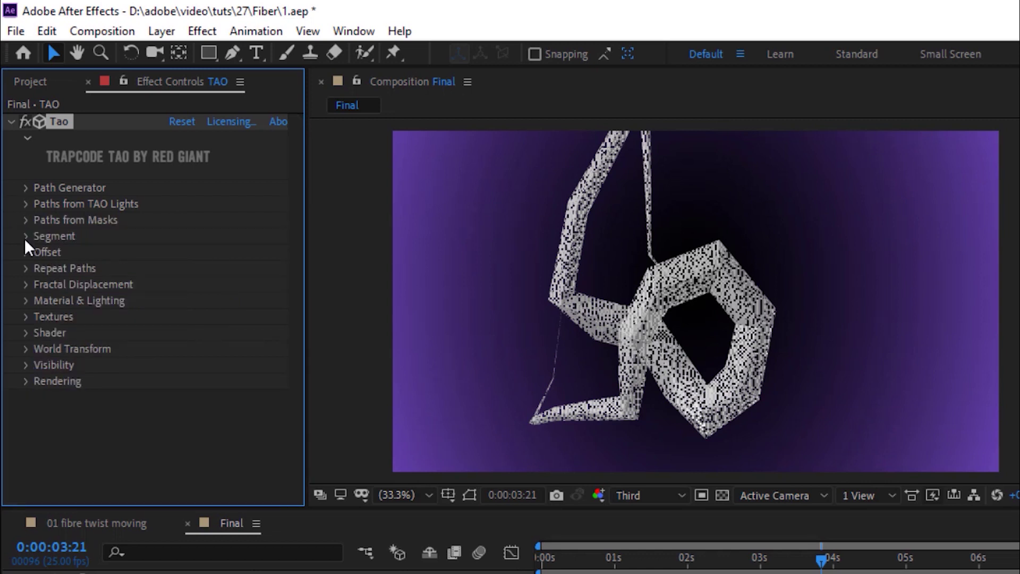
click(26, 235)
click(231, 143)
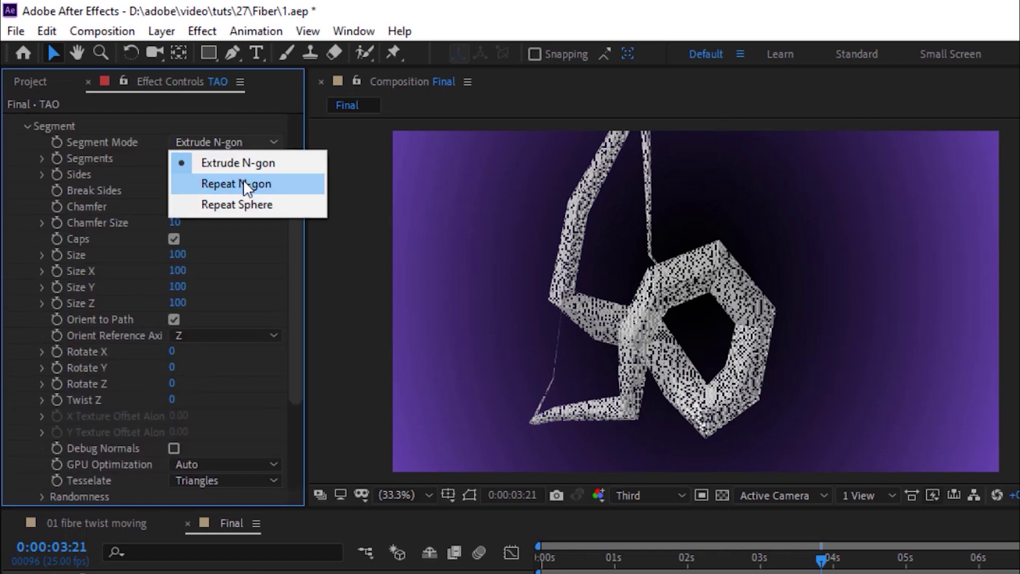
Set segments to Repeat N-gon, 100 segments, 4 sides, with Break Sides and Chamfer off.
click(244, 185)
click(179, 161)
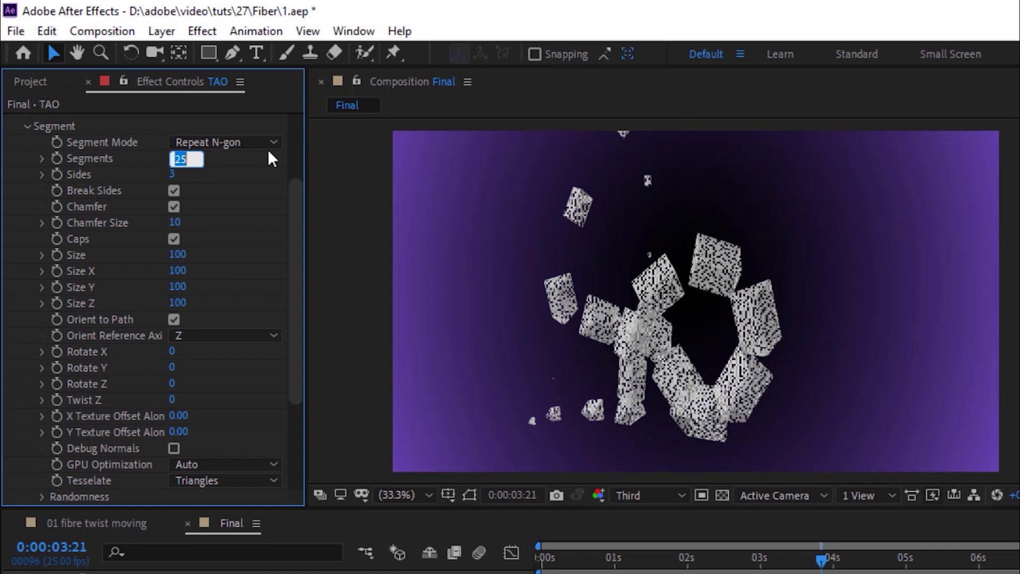
key(Return)
click(171, 175)
text(4)
key(Return)
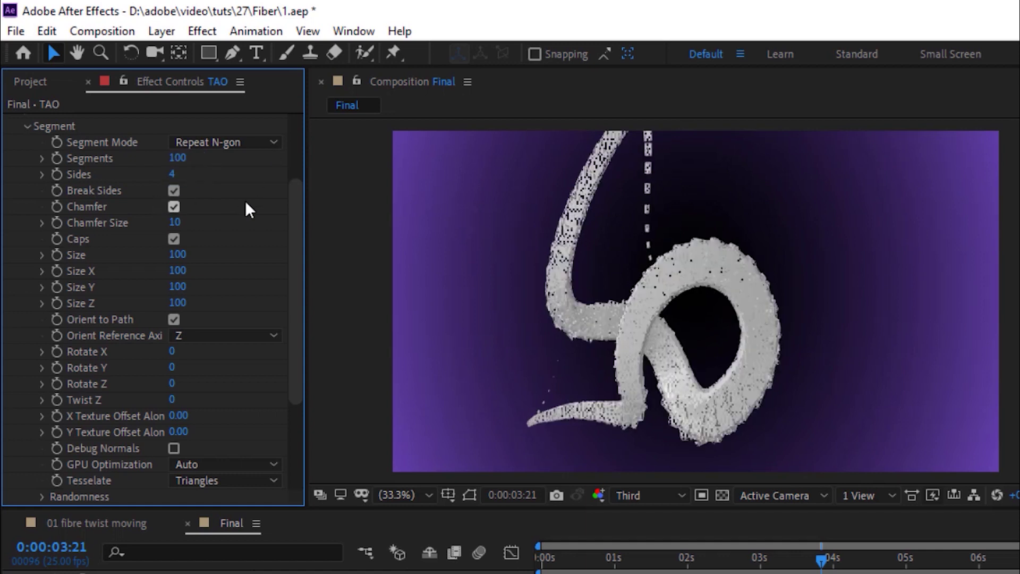
click(174, 190)
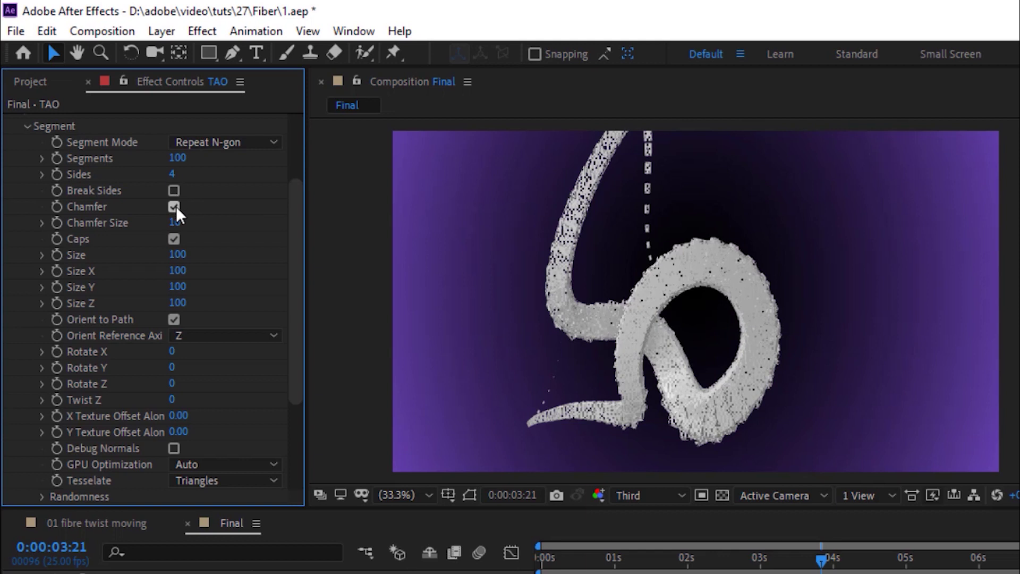
click(174, 207)
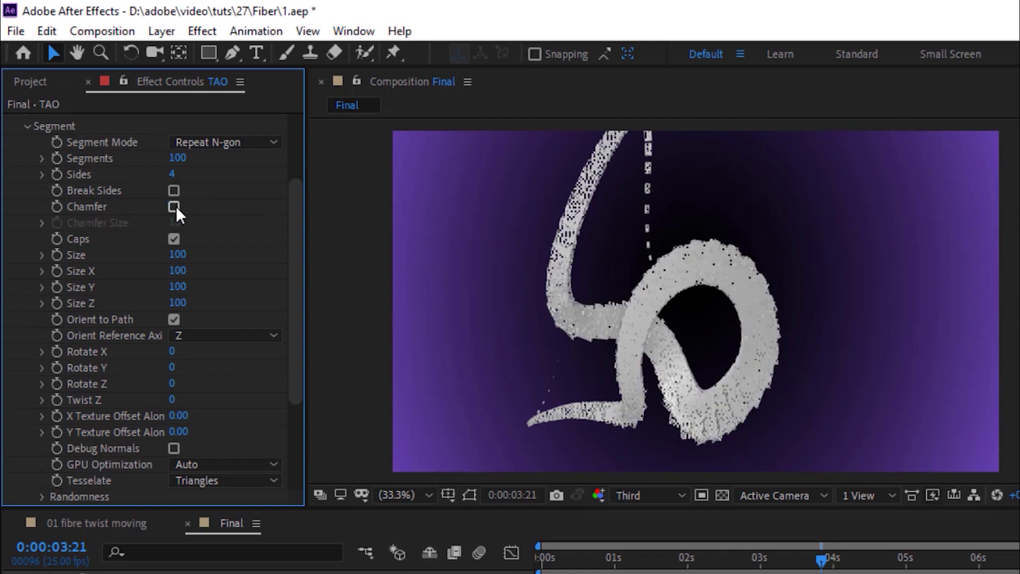
Give the segments Size 4 and Size Z 500 to form dashes.
click(177, 254)
text(4)
key(Return)
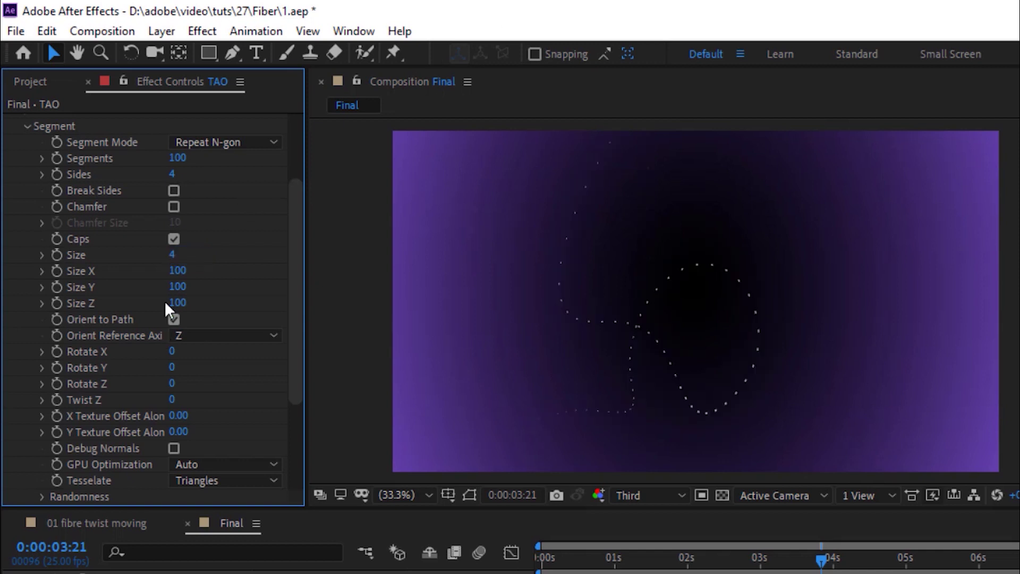
click(178, 303)
text(500)
key(Return)
Expand the Randomness settings and start editing Random Scale.
scroll(300, 319, down, 1)
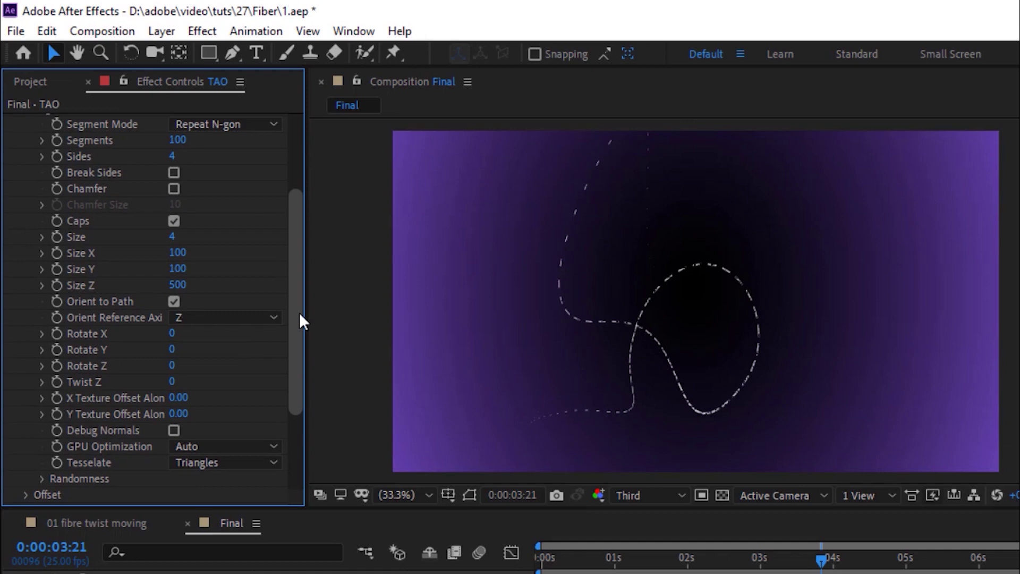
scroll(298, 345, down, 6)
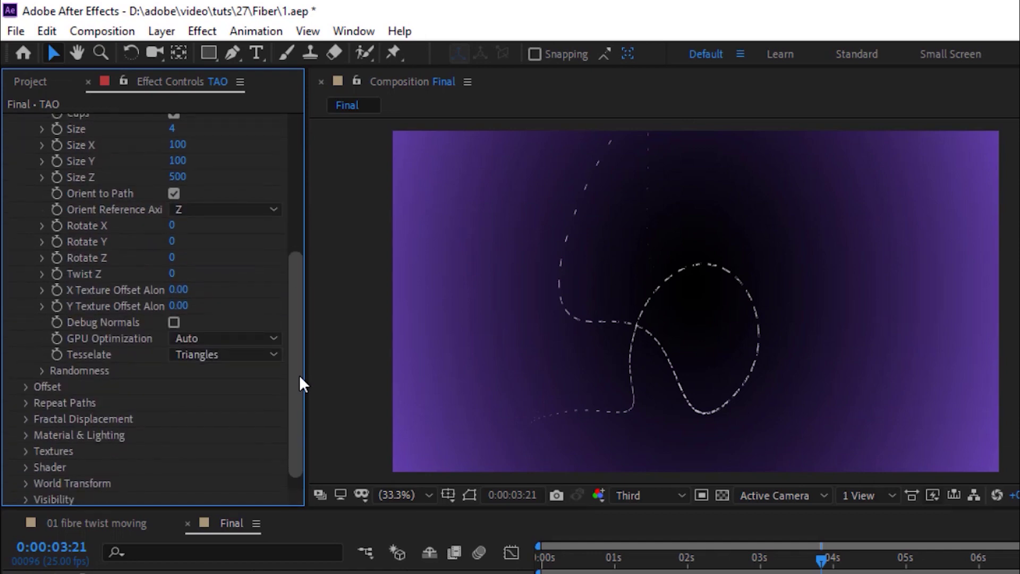
click(42, 374)
scroll(45, 380, down, 4)
click(172, 415)
Enter Random Scale 150, preview at Full resolution and 50% zoom, and expand Offset.
text(150)
key(Return)
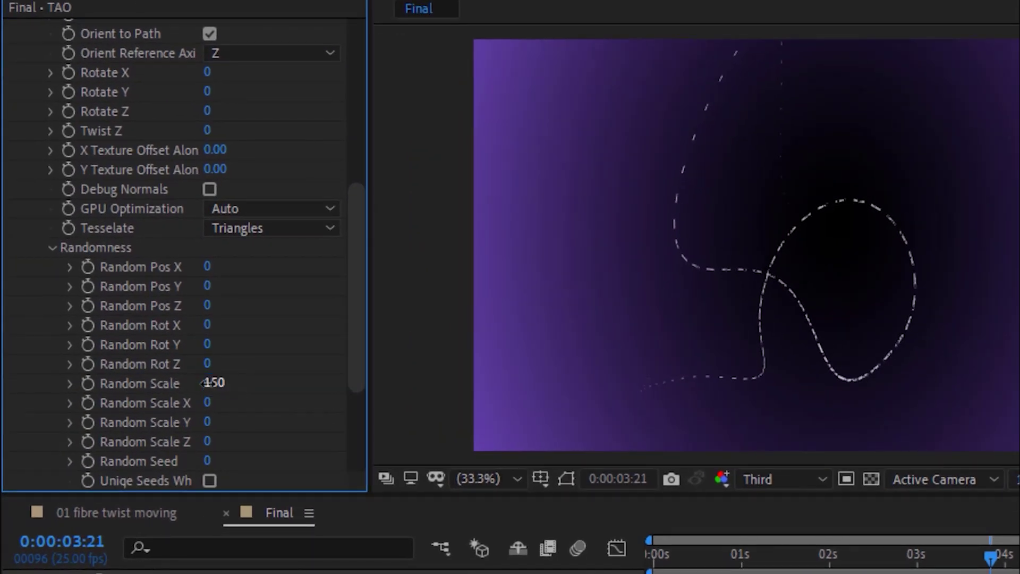
click(781, 479)
click(775, 528)
key(period)
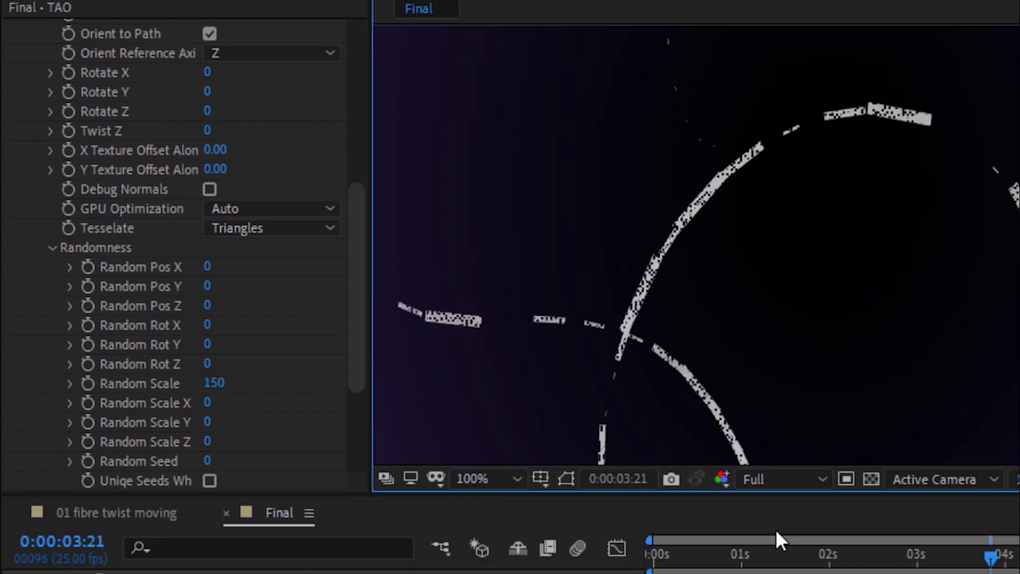
scroll(228, 239, up, 5)
scroll(361, 351, down, 6)
scroll(345, 206, up, 3)
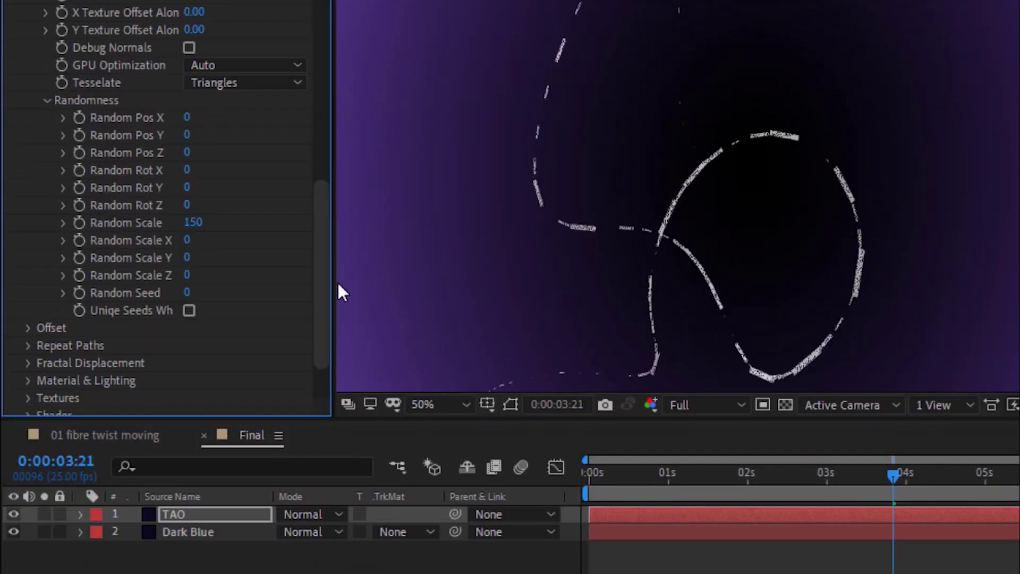
scroll(311, 157, up, 5)
click(27, 166)
click(28, 140)
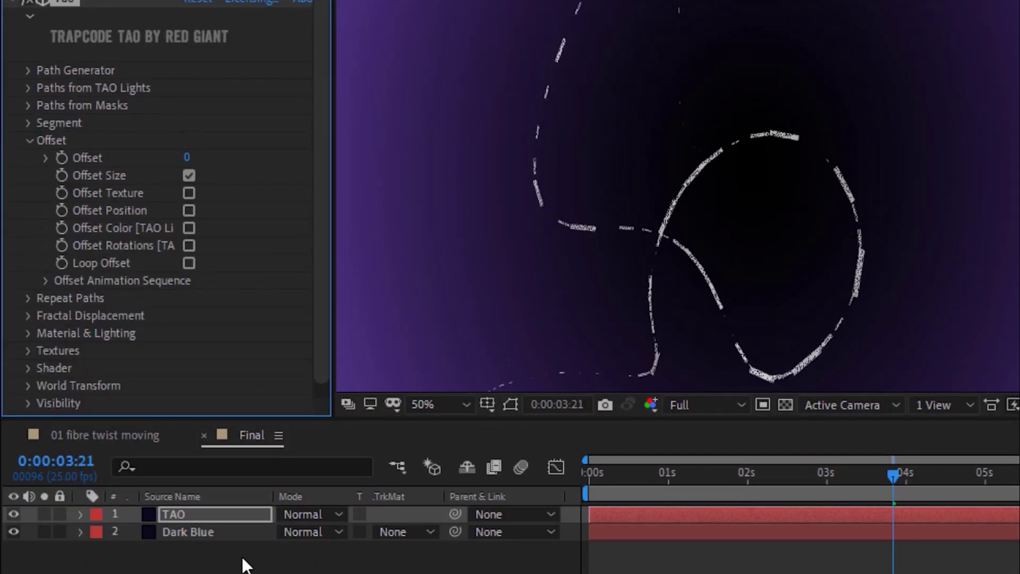
Keyframe the Tao Offset at -20 at 0:00:04:00.
click(900, 476)
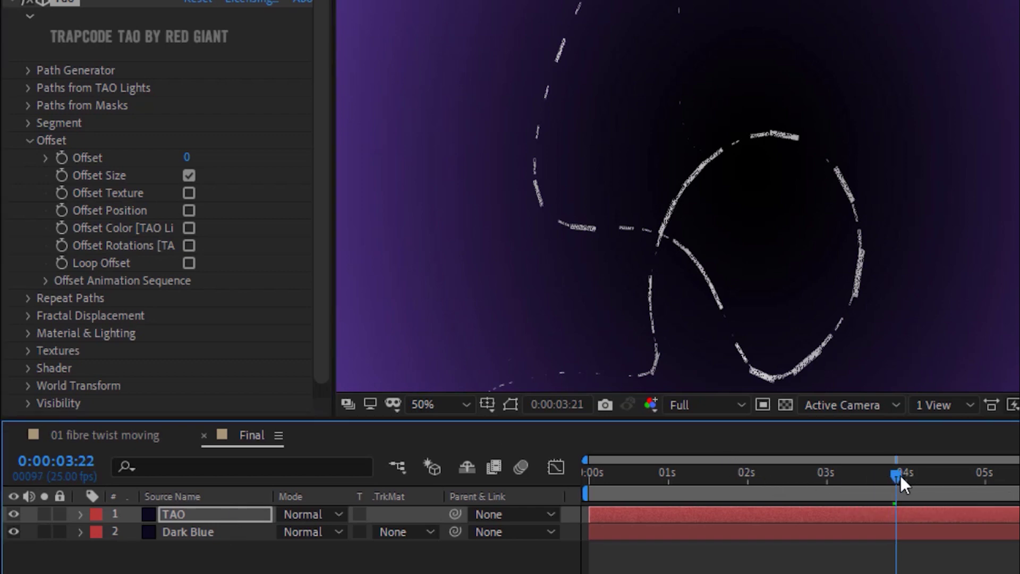
key(Page_Down)
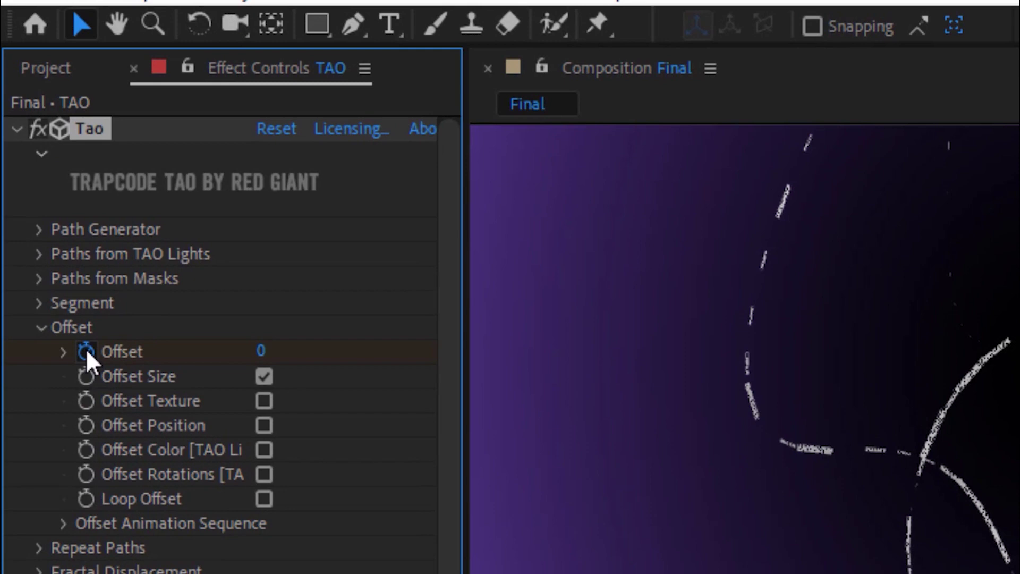
click(136, 182)
text(-20)
key(Return)
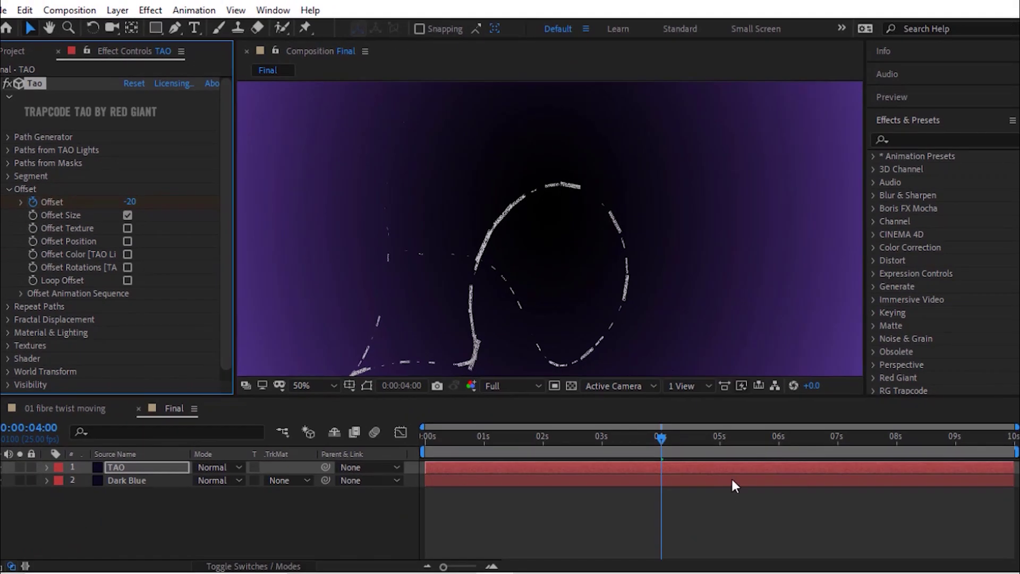
Keyframe Offset 0 at the composition end and play back the animation.
drag(782, 431, 1014, 450)
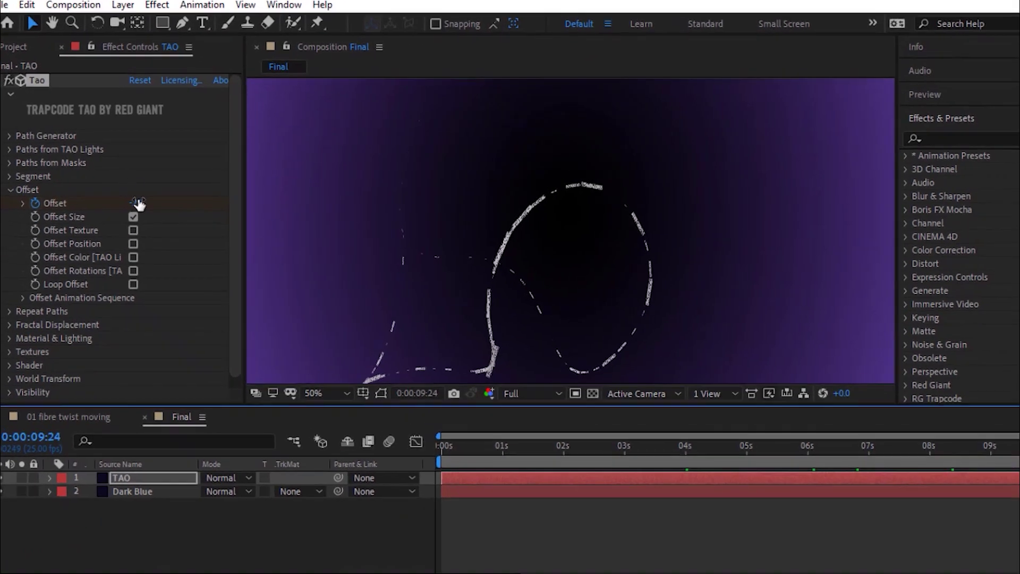
click(133, 202)
text(0)
key(Return)
key(space)
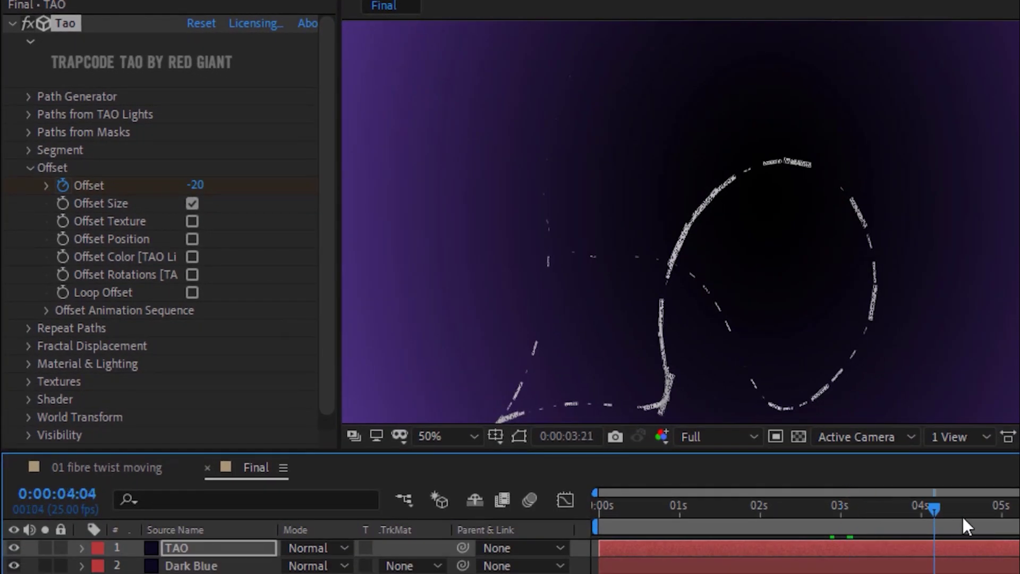
key(space)
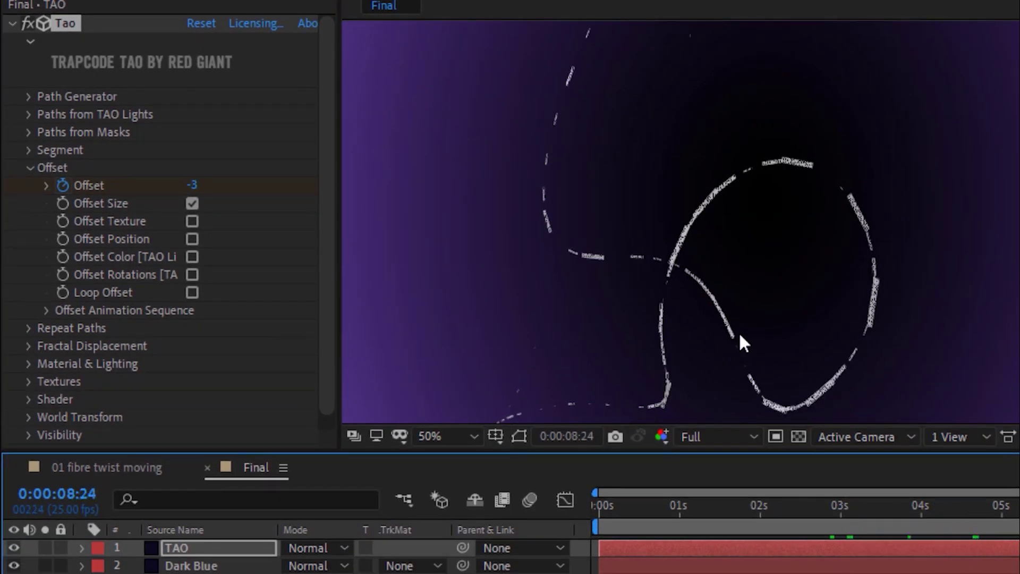
Turn off Offset Size and turn on Offset Color.
click(46, 310)
scroll(46, 109, down, 5)
click(46, 104)
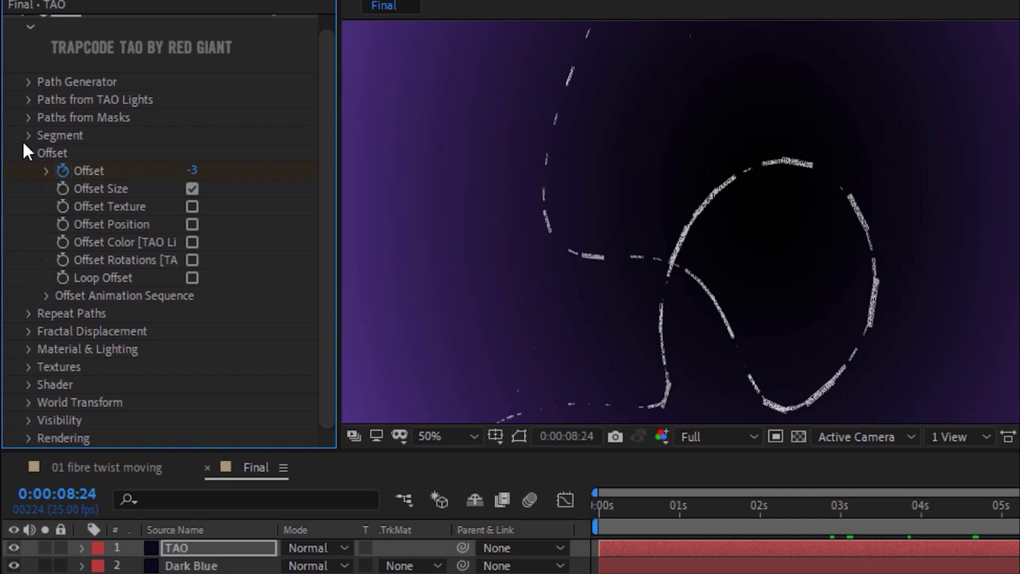
click(192, 190)
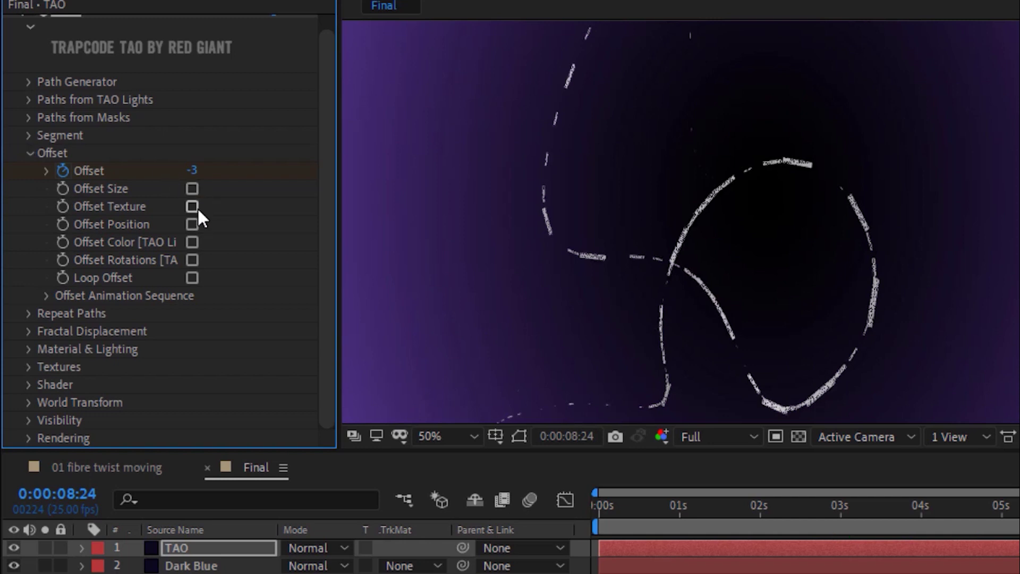
click(192, 242)
click(30, 153)
Preview colors.jpg from the Project panel and add it to the Final composition.
click(29, 185)
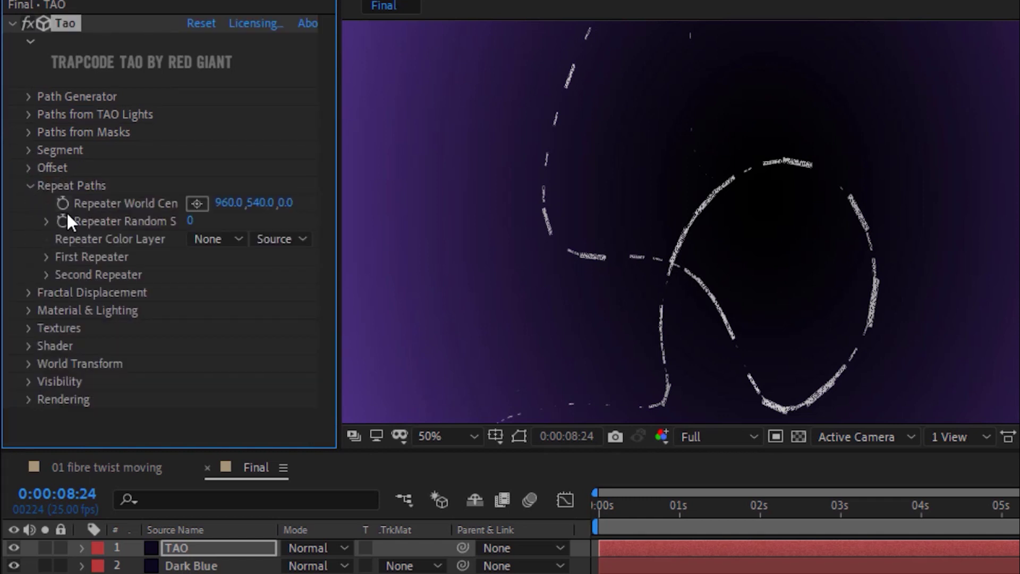
click(34, 42)
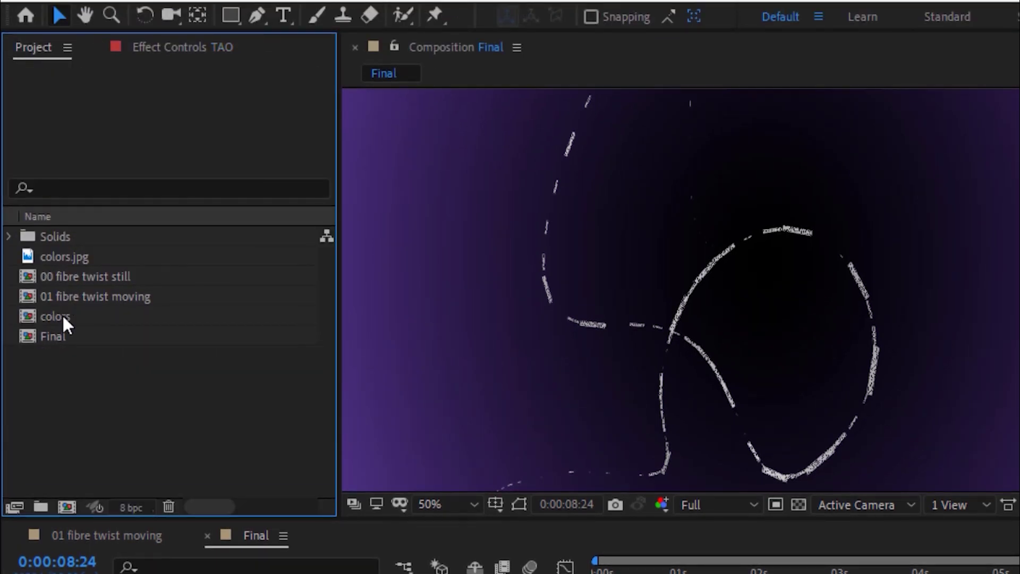
click(65, 251)
double_click(64, 251)
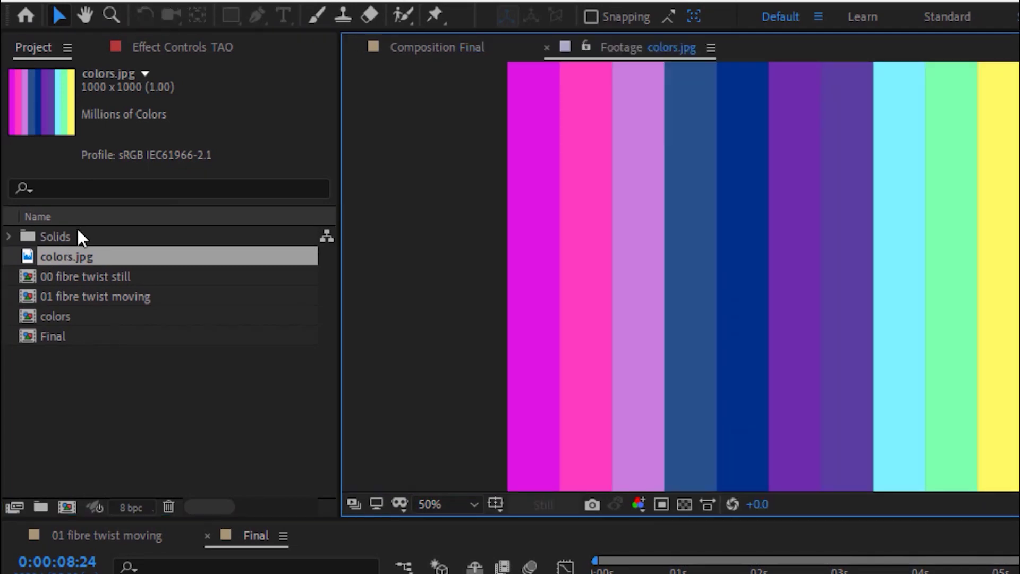
click(533, 48)
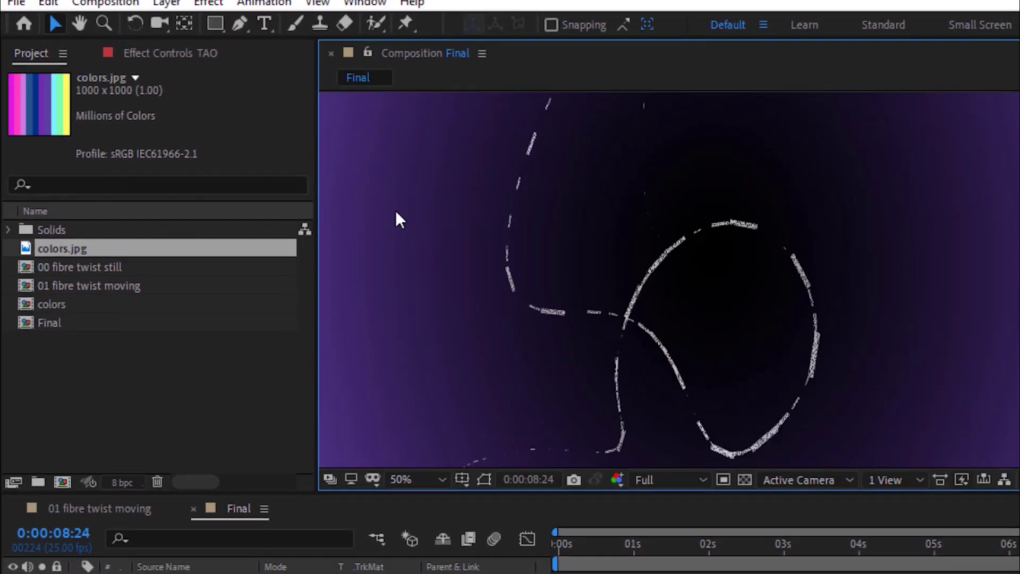
drag(62, 248, 11, 500)
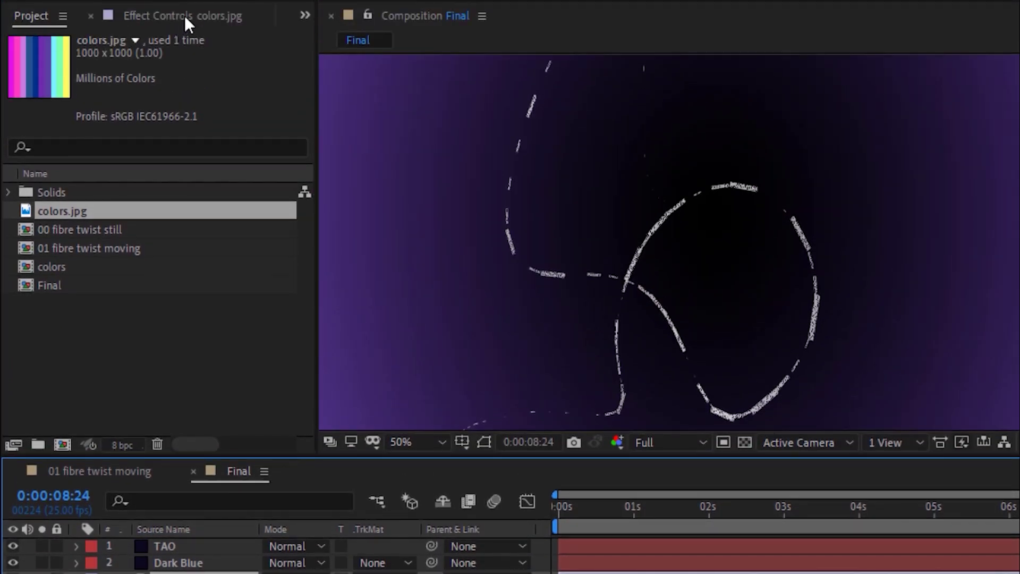
Set the TAO layer's Repeater Color Layer to colors.jpg, sampling Effects & Masks.
click(183, 15)
click(185, 470)
click(196, 258)
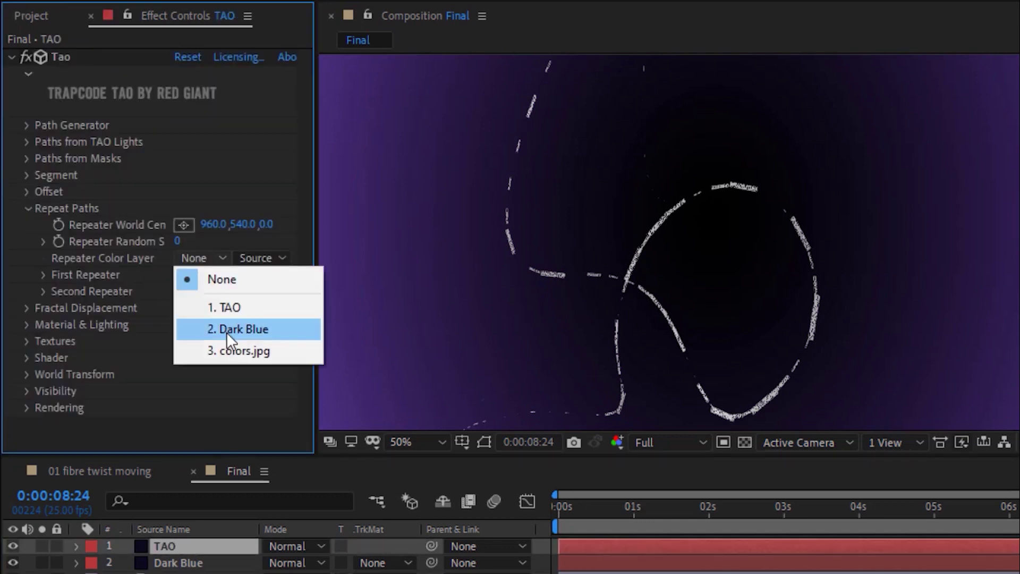
click(238, 348)
click(279, 255)
click(302, 317)
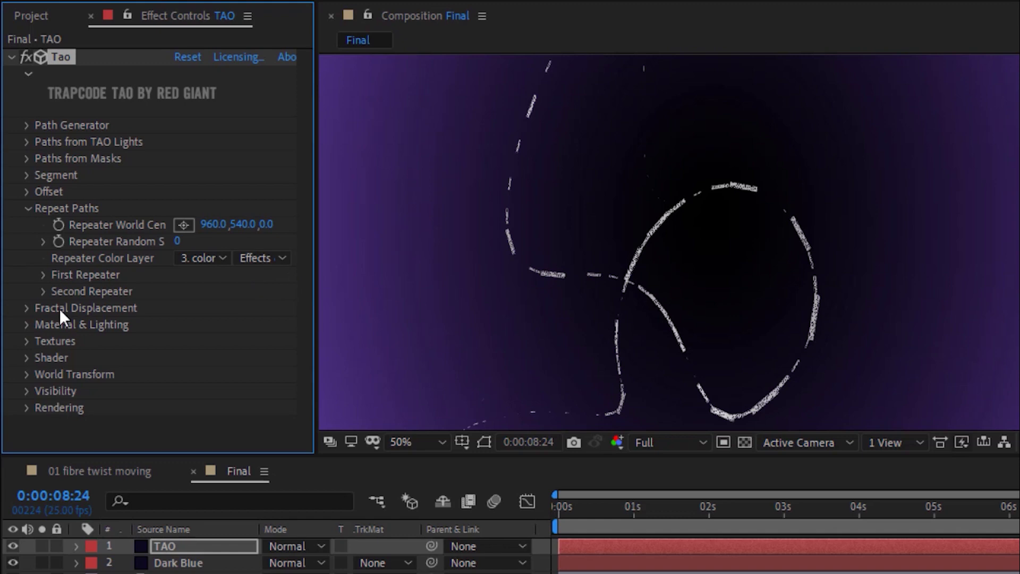
Give the First Repeater 100 repetitions with R1 World Pos X set to 0.
click(42, 275)
scroll(44, 273, down, 4)
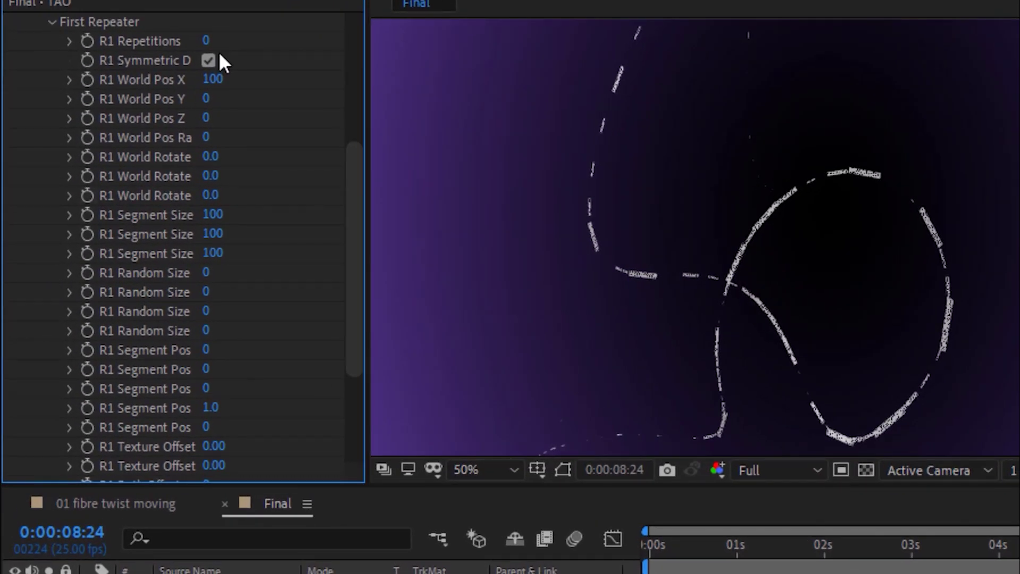
click(205, 41)
text(100)
key(Return)
click(211, 79)
text(0)
key(Return)
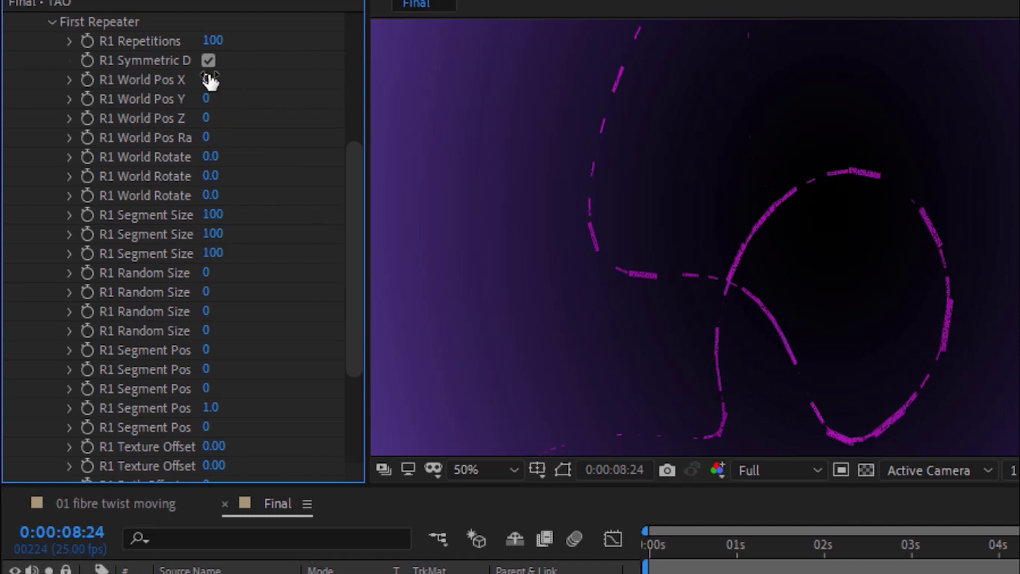
Set R1 Random Size to 50 and the fifth R1 Segment Pos to 250.
click(206, 273)
text(50)
key(Return)
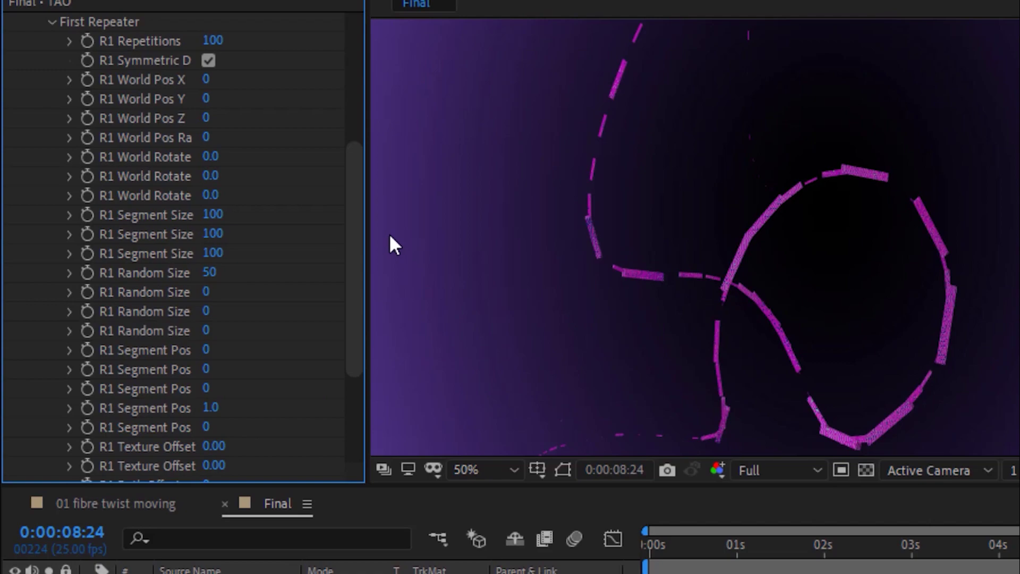
click(206, 427)
text(250)
key(Return)
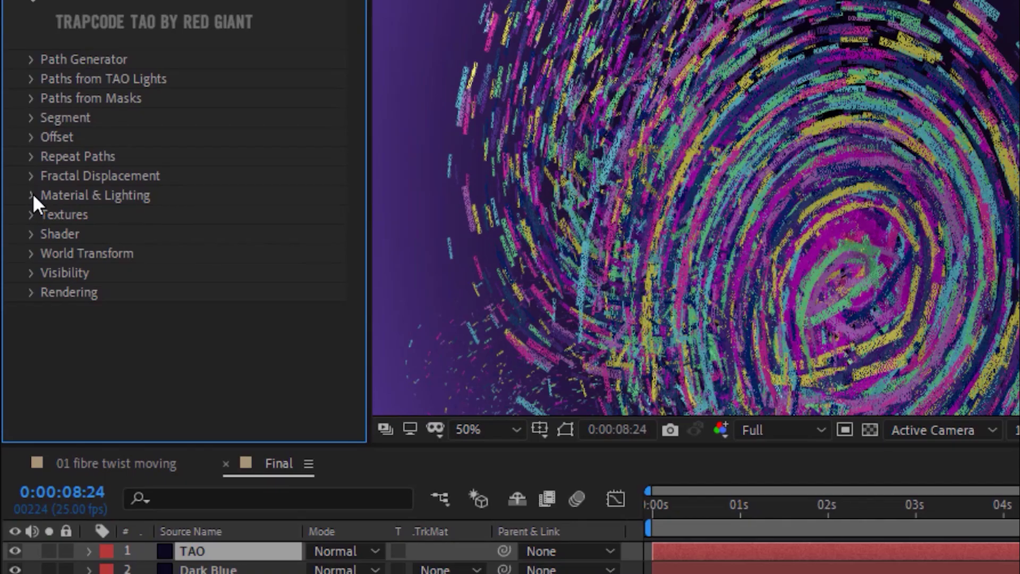
Set the material's Specular and Metal to 0 and Fresnel to 85.
click(33, 198)
click(218, 160)
key(Tab)
key(Tab)
key(Tab)
key(Tab)
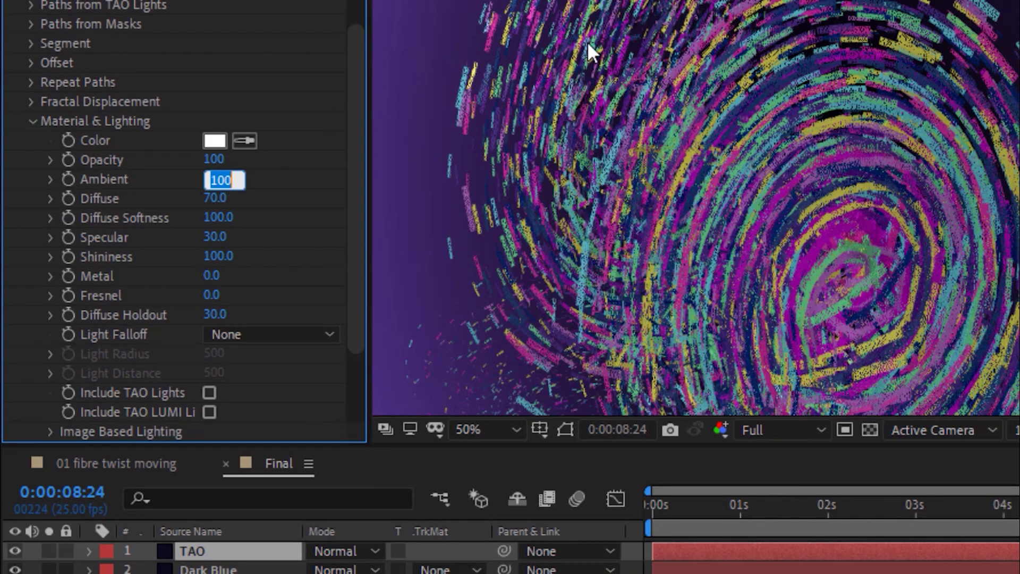
text(0)
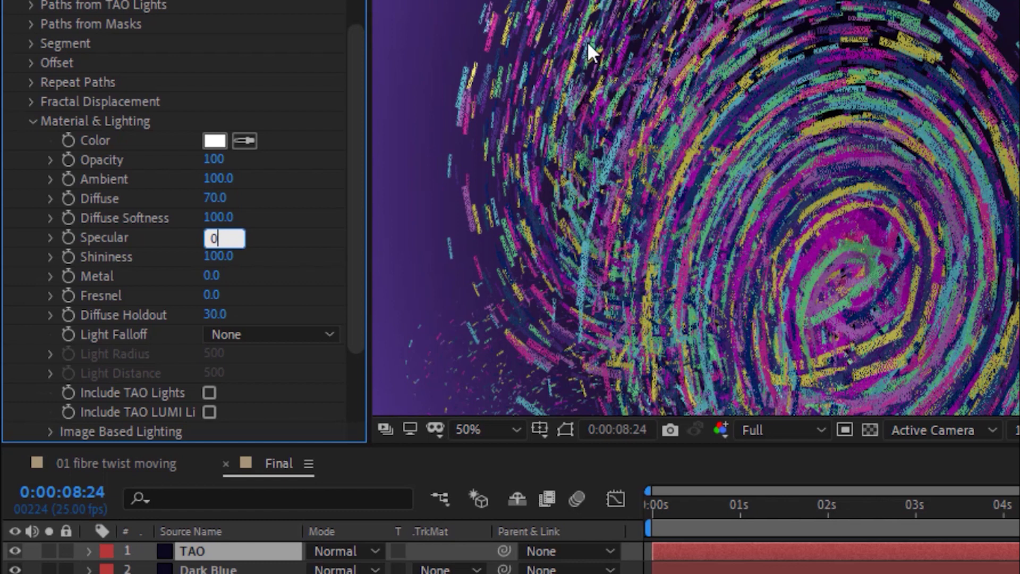
key(Tab)
key(Tab)
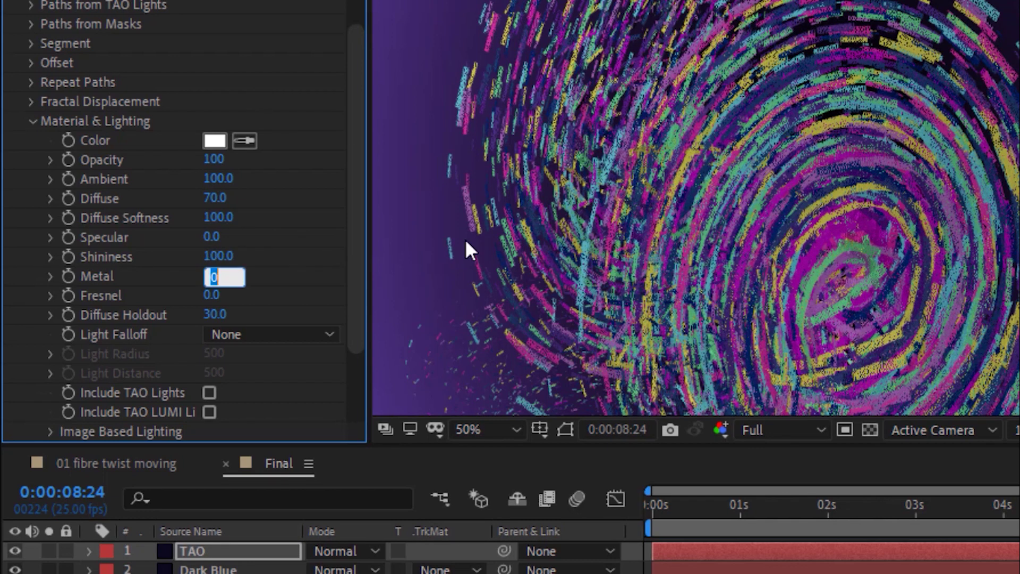
key(Return)
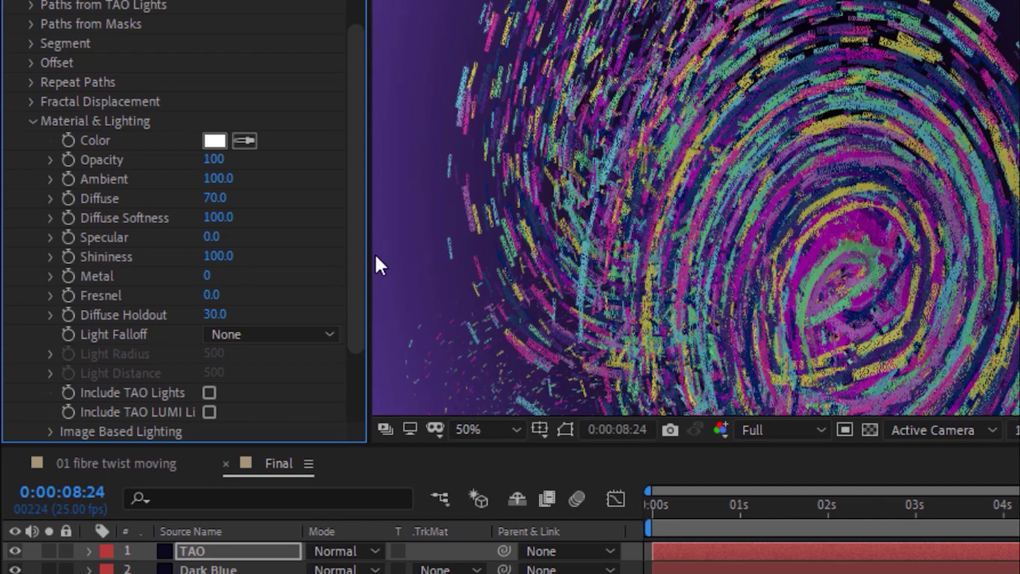
click(213, 295)
text(85)
key(Return)
Light the strands with the Industrial Room environment at reflection strength 150.
key(comma)
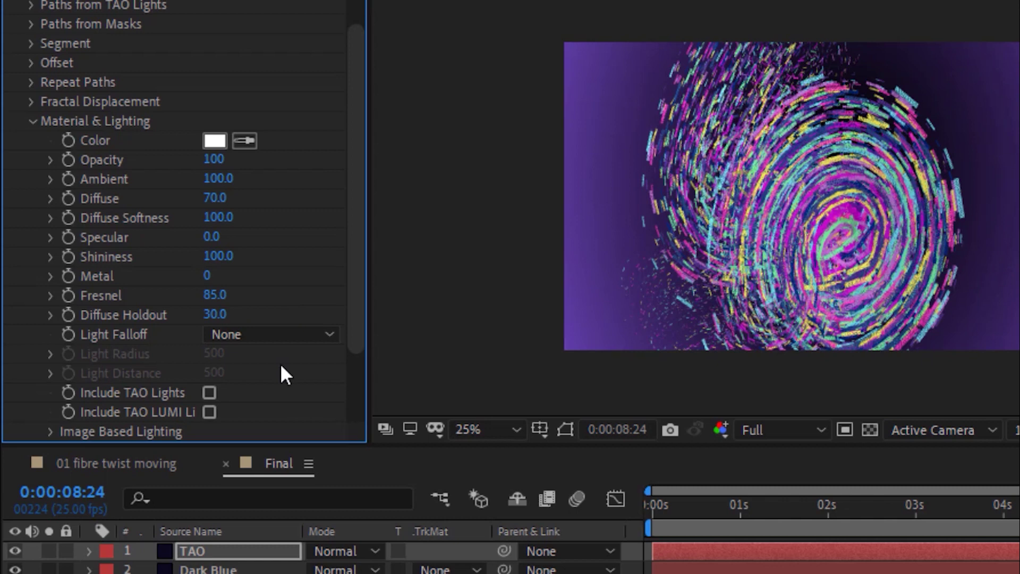
scroll(352, 374, down, 3)
click(249, 296)
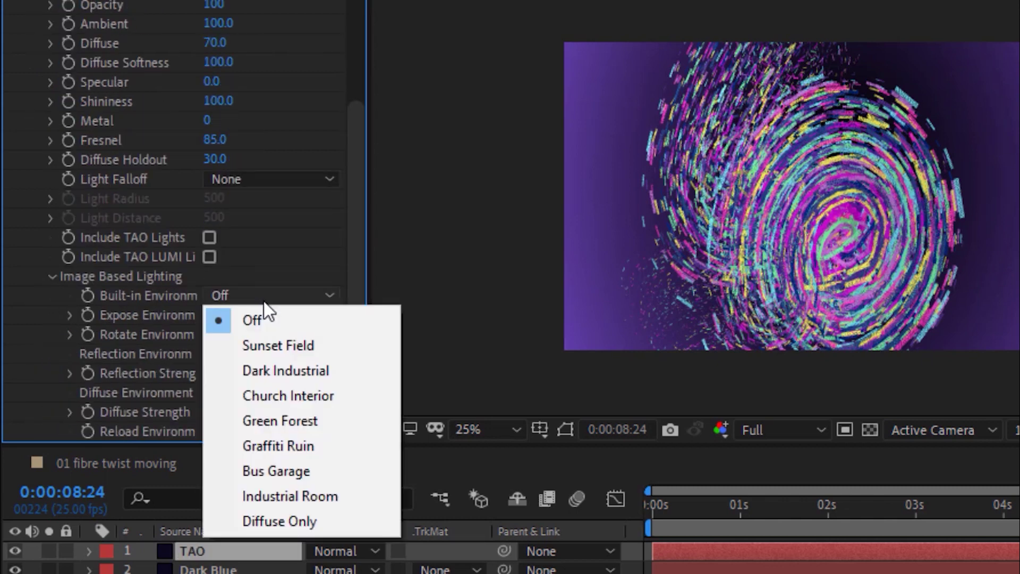
click(314, 490)
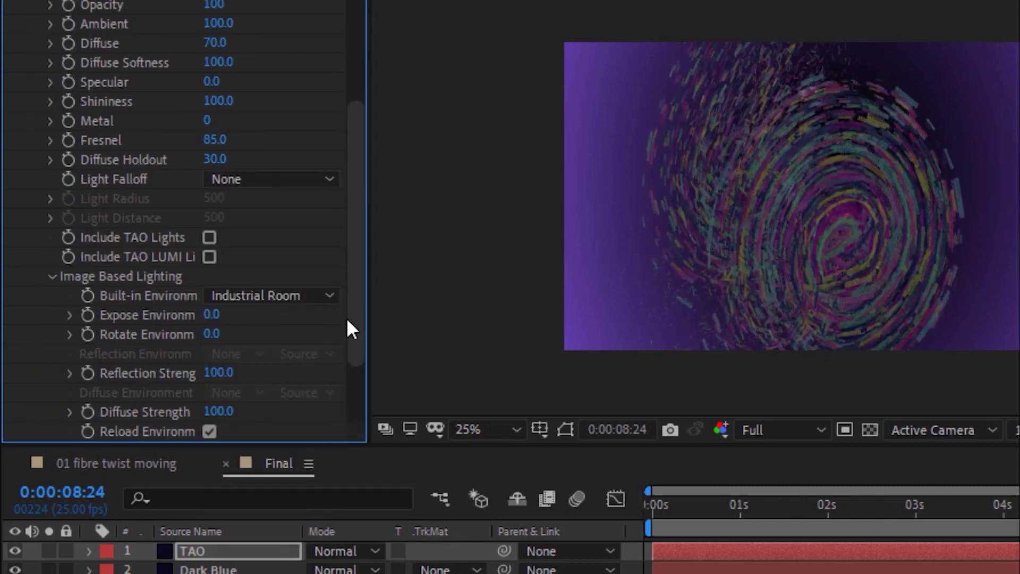
scroll(347, 320, down, 1)
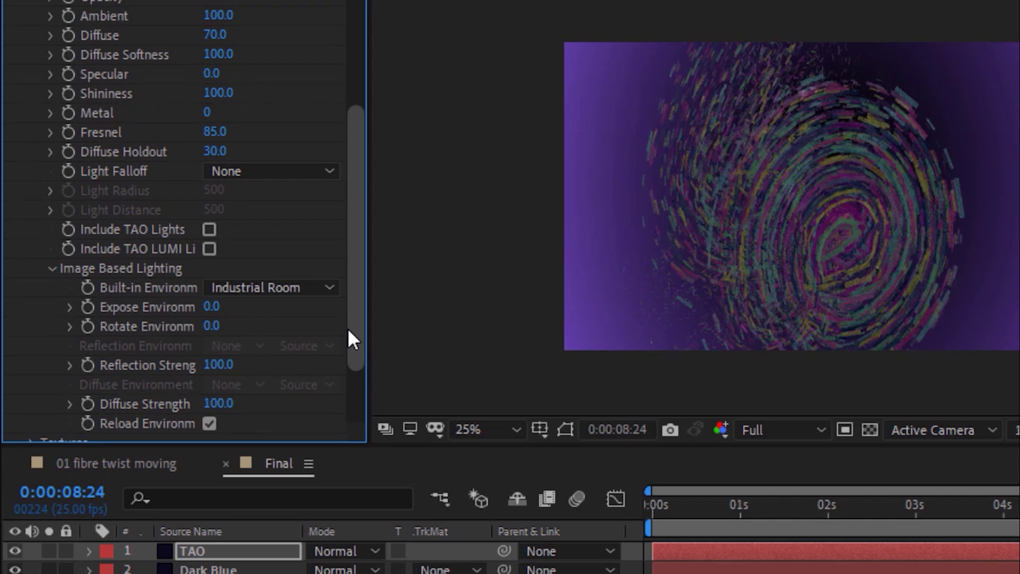
drag(218, 365, 245, 365)
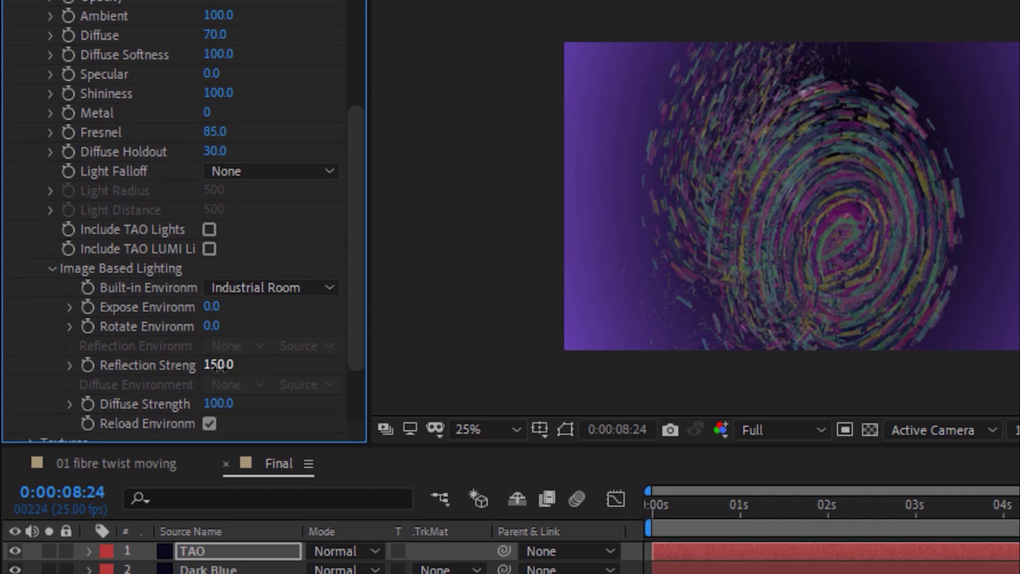
drag(360, 273, 355, 359)
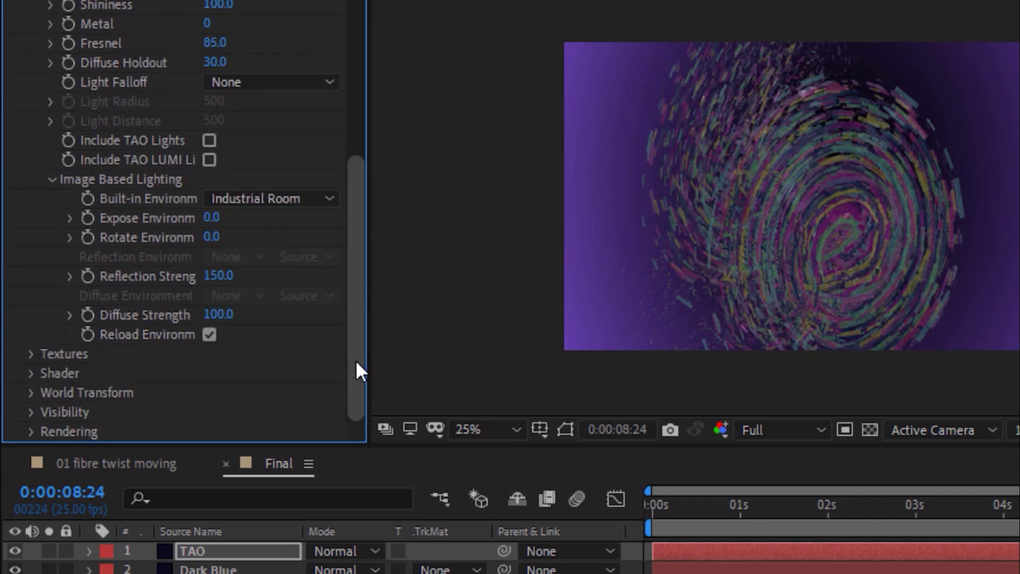
Switch the Tao Shader to Smooth shading.
click(35, 127)
click(31, 214)
drag(362, 186, 352, 213)
click(32, 212)
click(31, 234)
scroll(33, 237, down, 3)
click(250, 140)
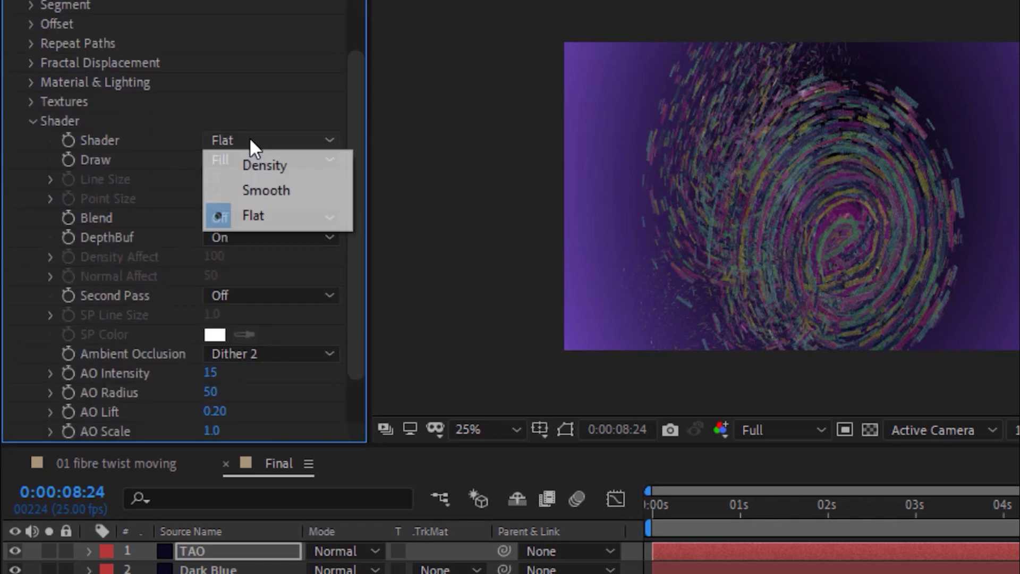
click(267, 189)
drag(352, 206, 358, 243)
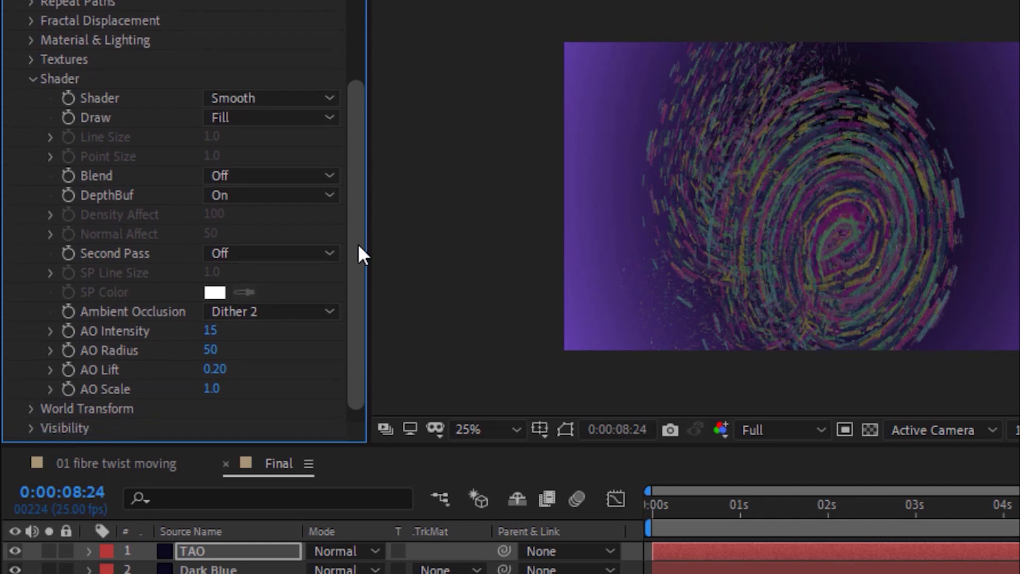
Set AO Intensity to 70 and AO Radius to 150.
click(211, 331)
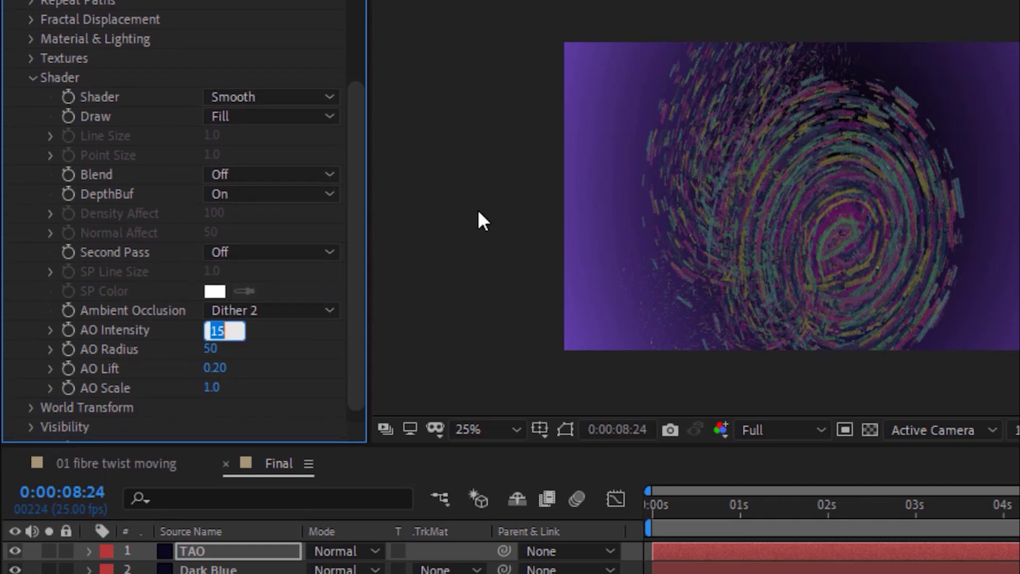
text(70)
key(Tab)
text(150)
key(Return)
key(period)
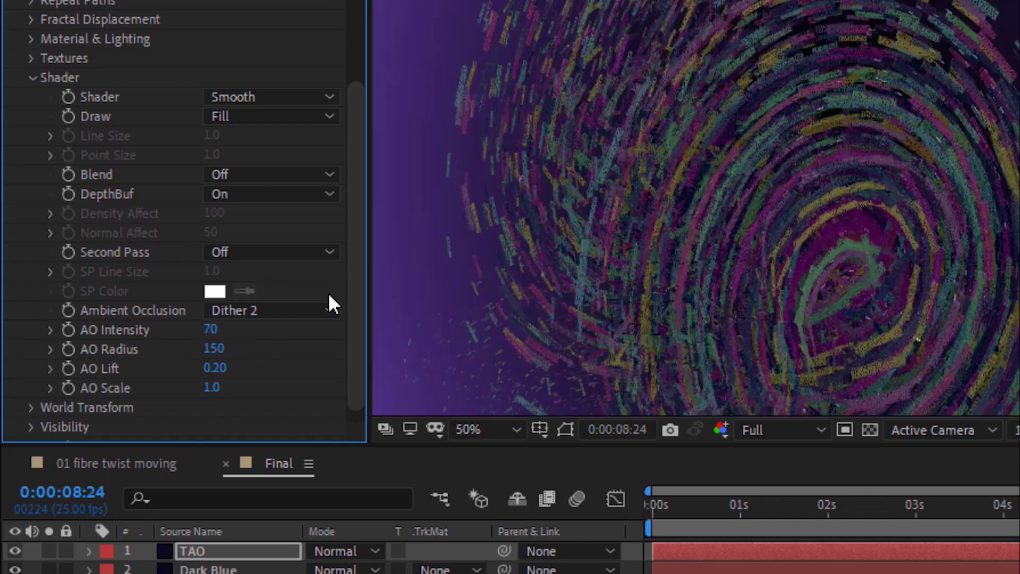
scroll(334, 345, down, 1)
Add black Visibility fog starting at 3000 and ending at 8000.
click(38, 65)
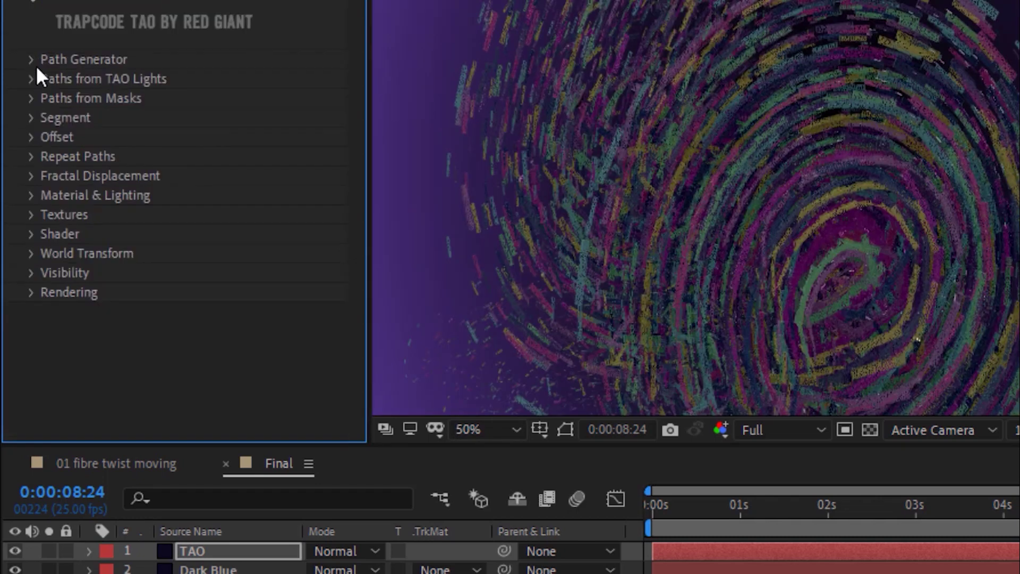
click(33, 274)
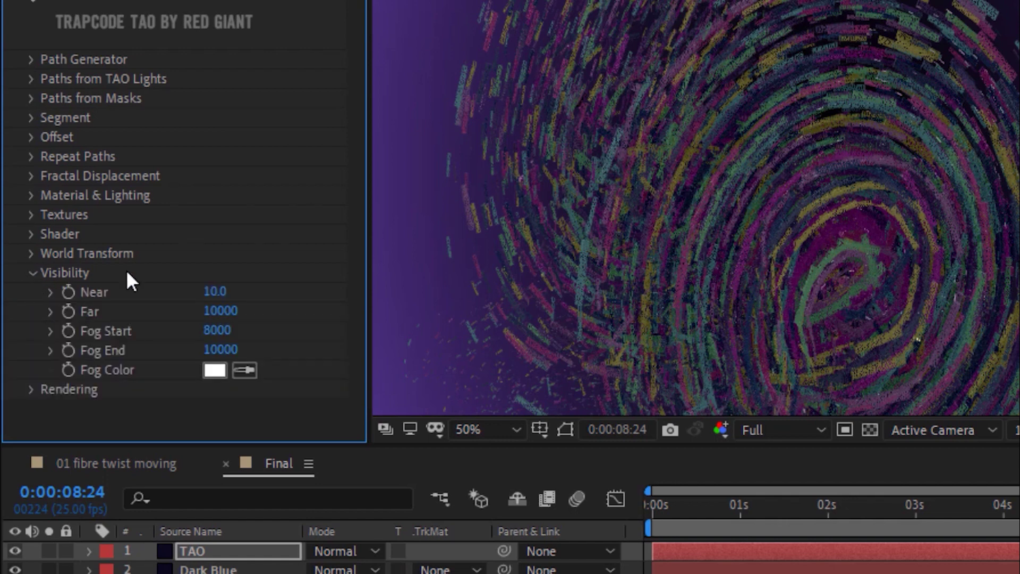
click(217, 329)
text(300)
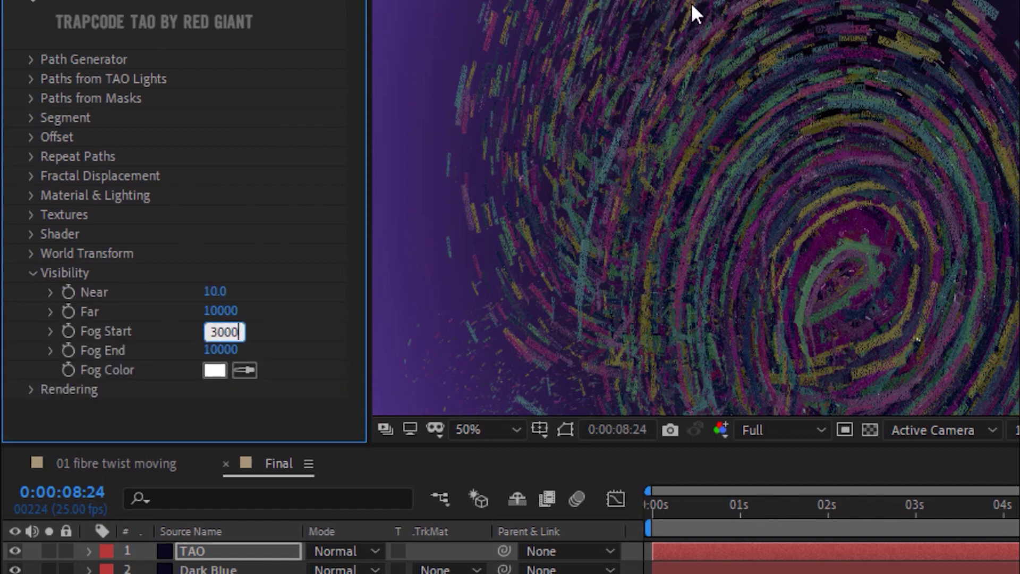
key(Tab)
text(8000)
key(Return)
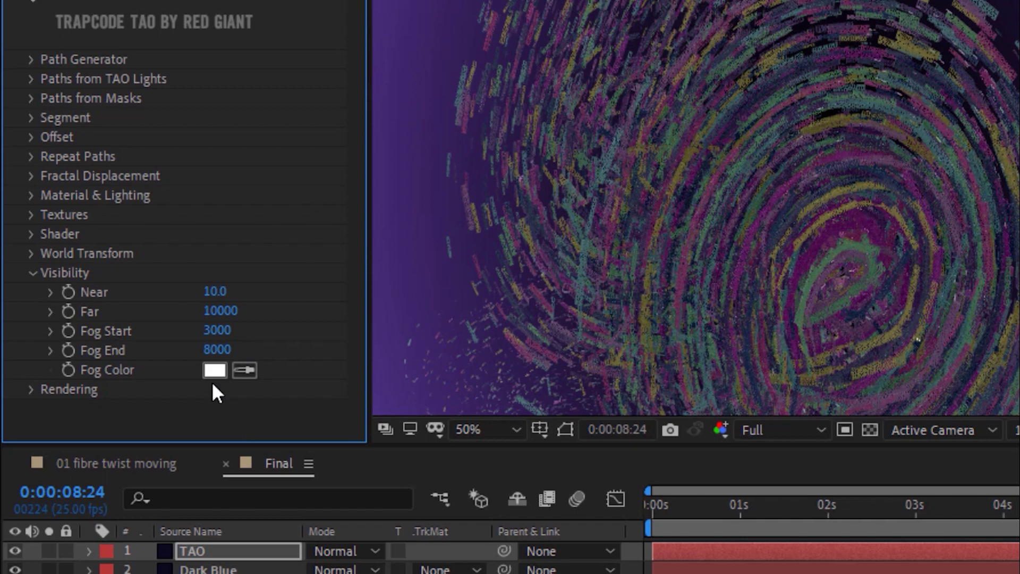
click(214, 370)
drag(250, 218, 314, 373)
key(Return)
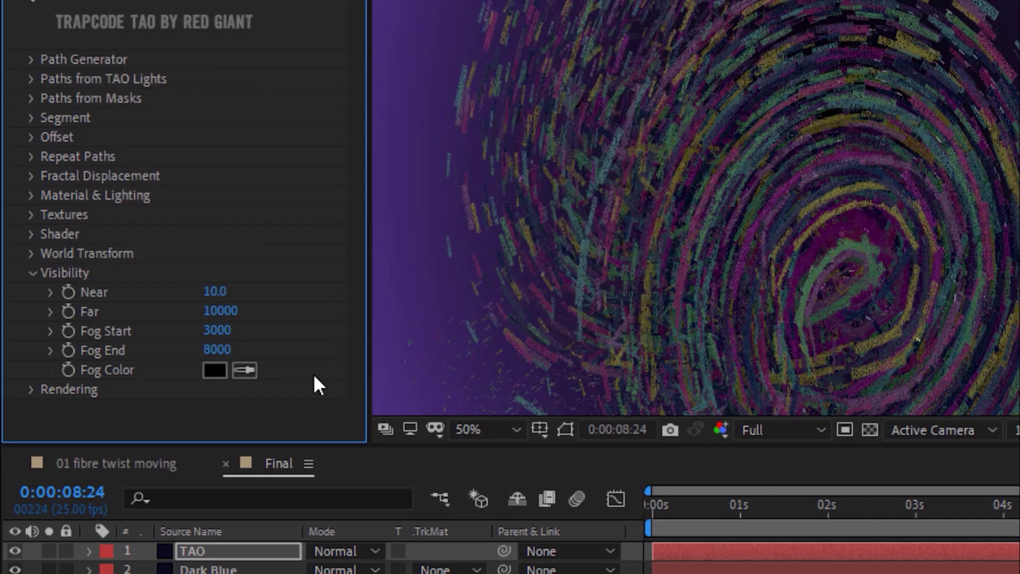
Set Rendering to 25x supersampling with depth of field turned off.
click(31, 390)
scroll(343, 327, down, 2)
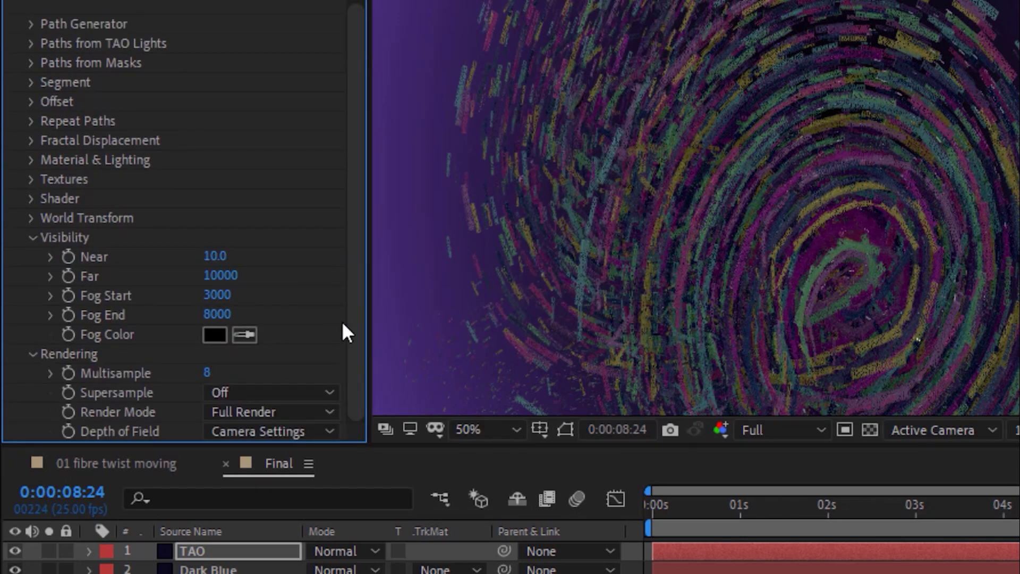
click(316, 392)
click(279, 518)
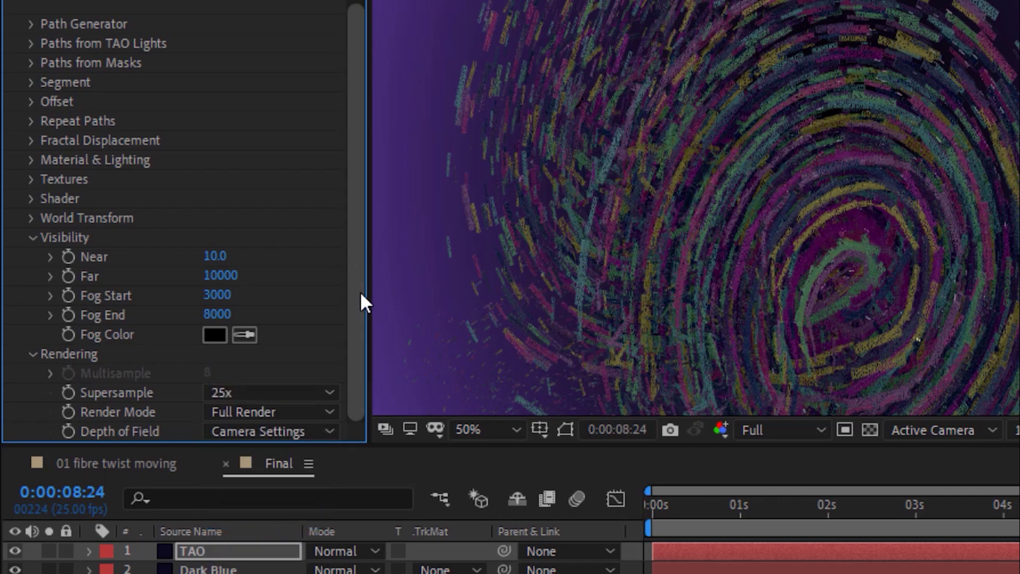
click(296, 431)
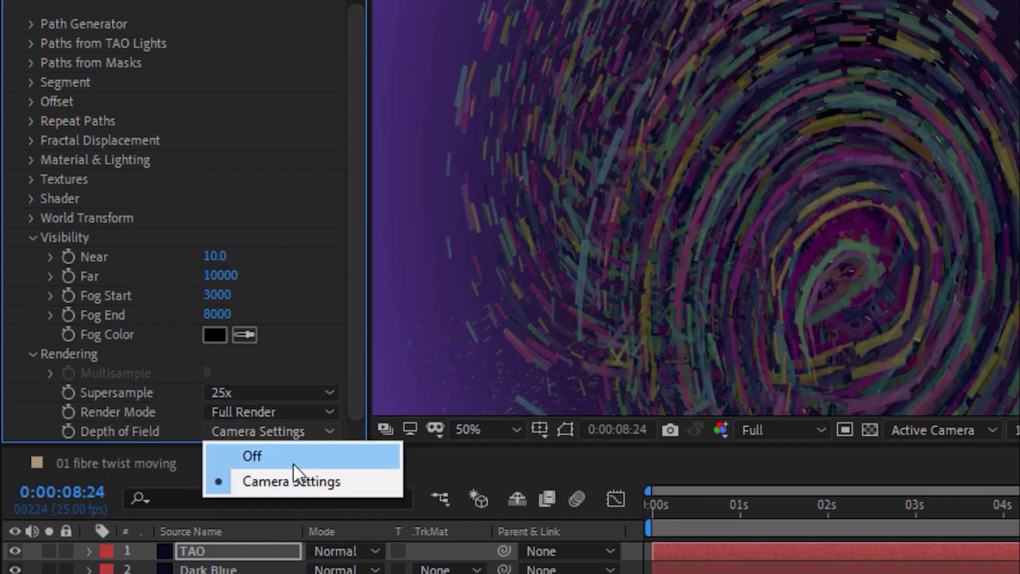
click(293, 460)
Find Hue/Saturation by searching 'hue', apply it to TAO, and set Master Saturation 15.
key(comma)
key(comma)
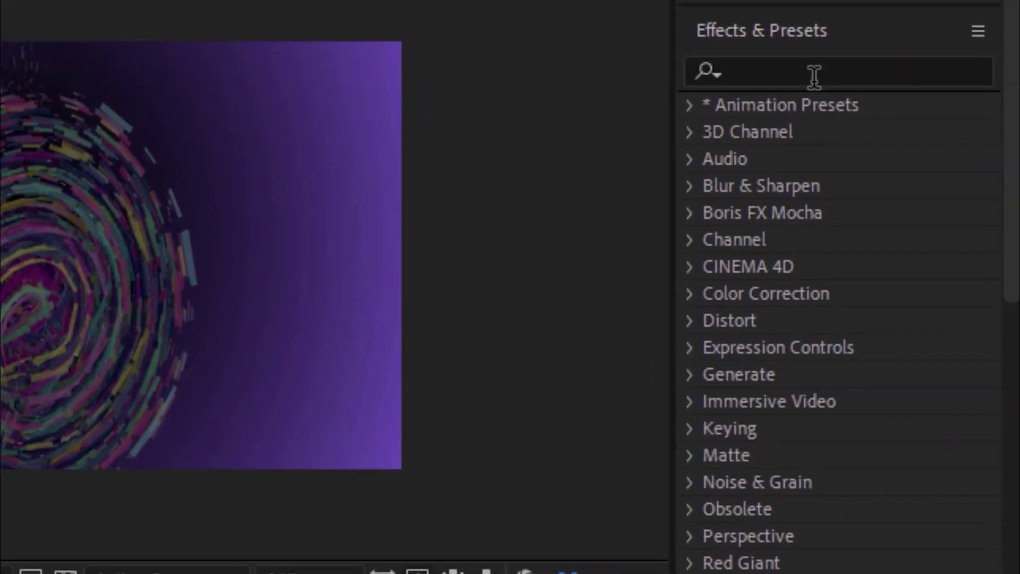
click(1009, 69)
text(hue)
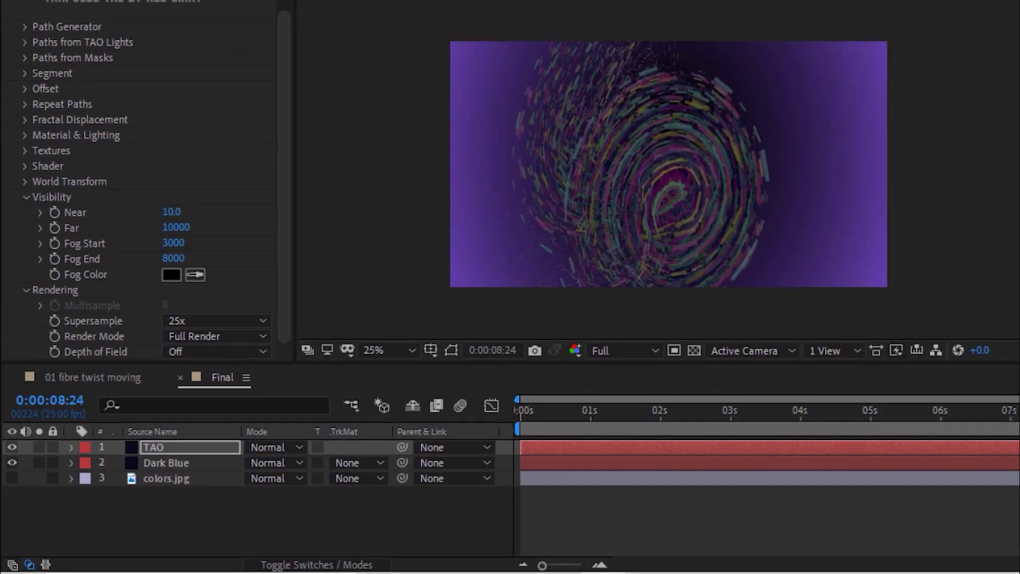
drag(902, 224, 206, 447)
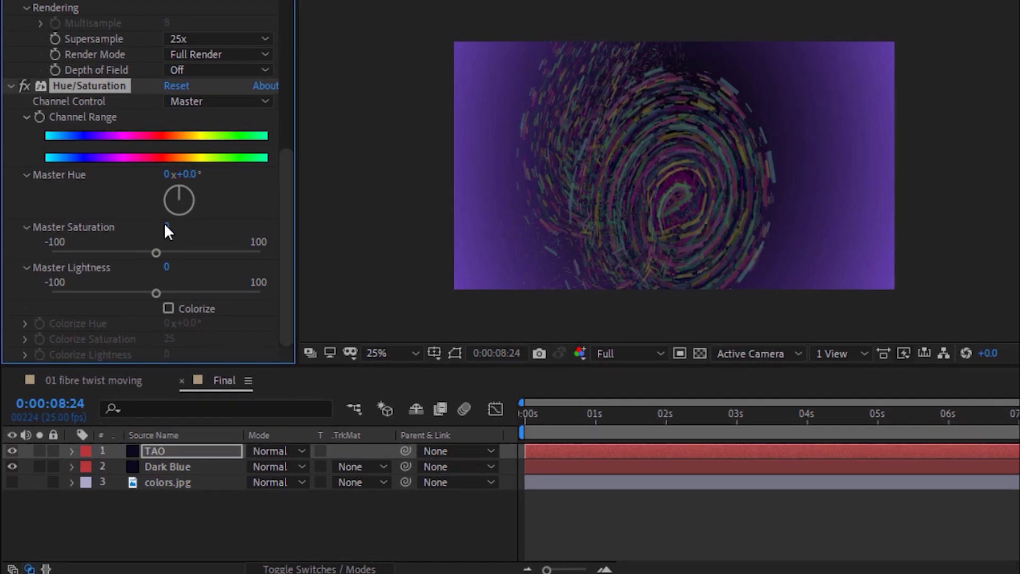
click(165, 224)
text(15)
key(Return)
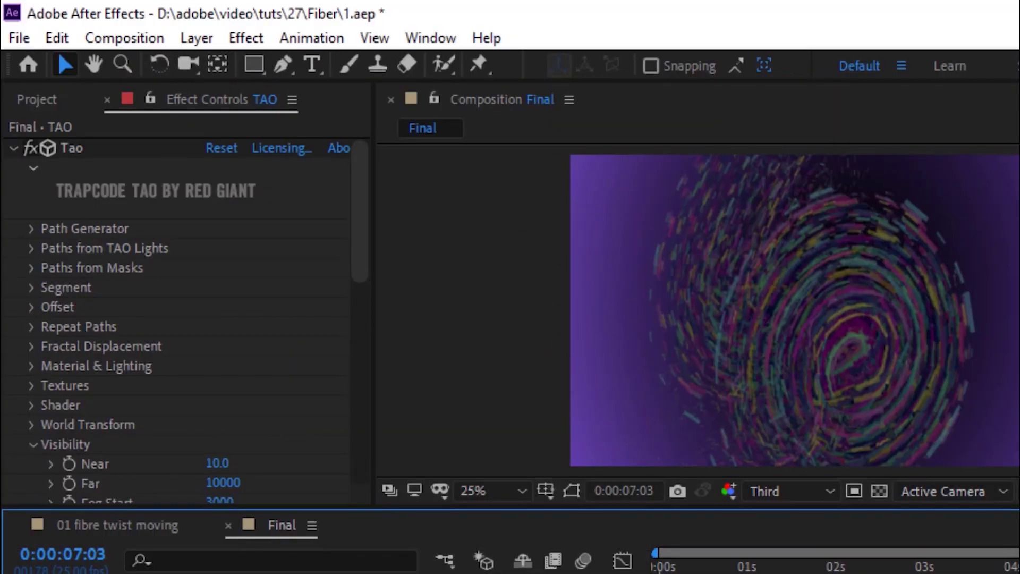
Create a new point light named TAO Lumi brighten.
right_click(706, 485)
mouse_move(690, 279)
click(922, 357)
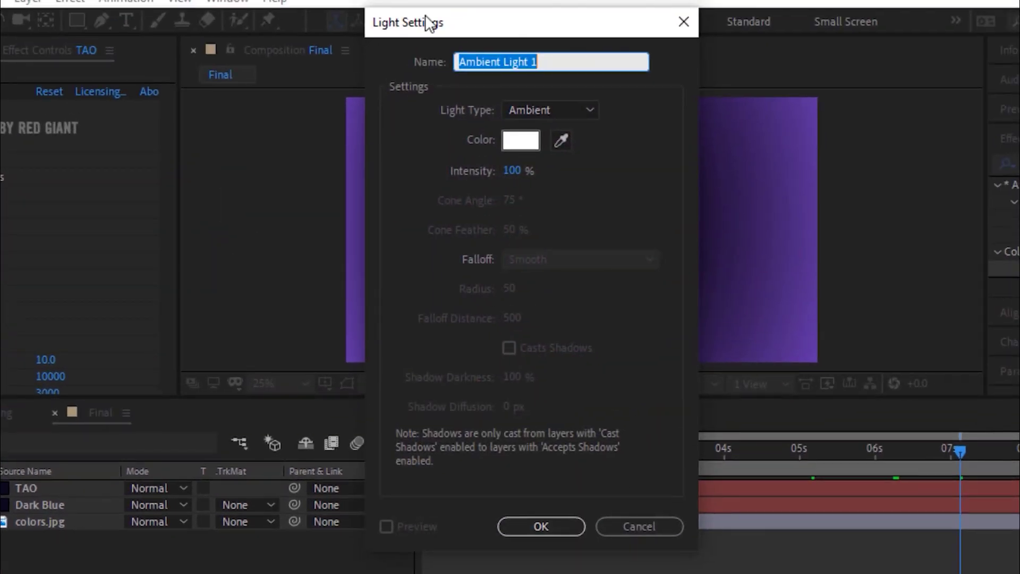
text(TAO Lumi brighten)
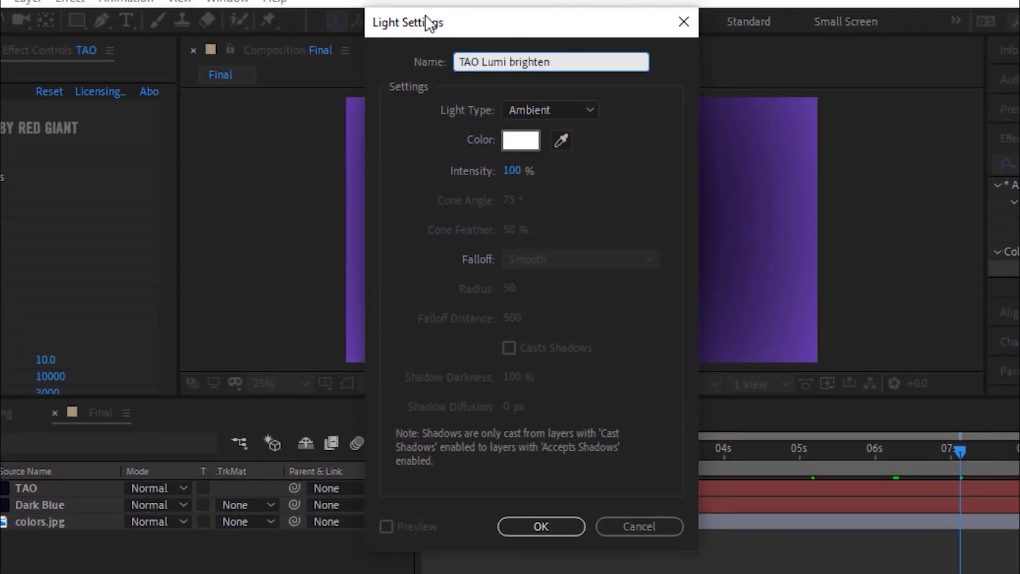
click(552, 110)
click(549, 169)
Give the light a light purple colour, C8A1FF, with hue 265.
click(523, 142)
click(228, 187)
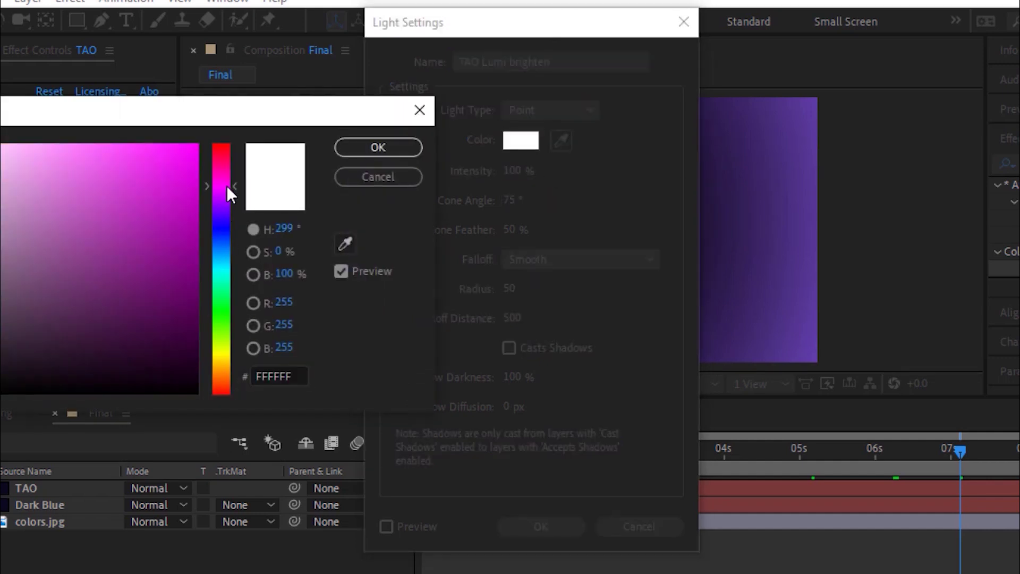
click(41, 144)
click(224, 193)
click(225, 200)
click(35, 145)
click(84, 141)
click(288, 227)
text(265)
key(Tab)
key(Tab)
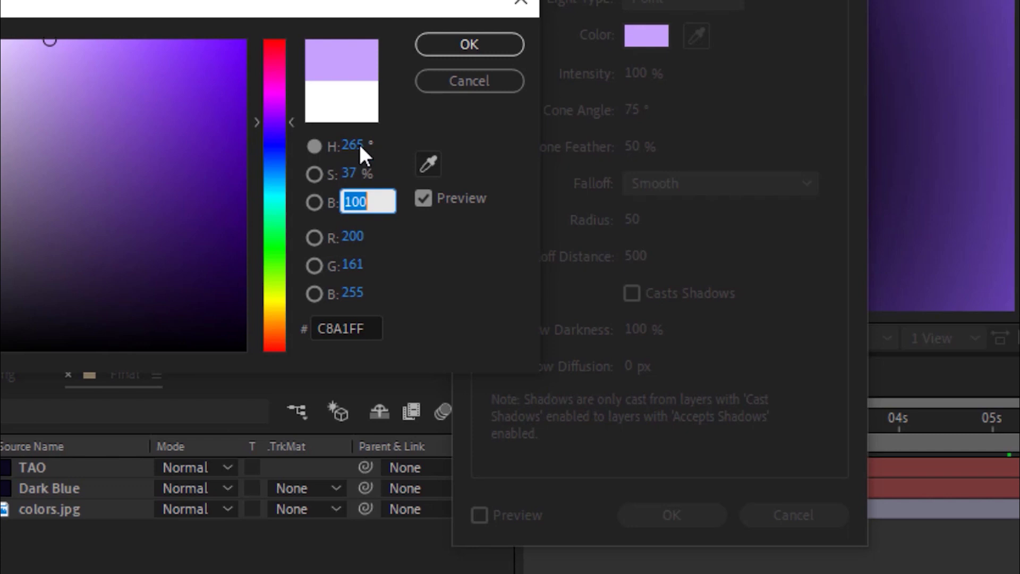
click(480, 48)
Set the light to 145% intensity, radius 118 and falloff distance 0.
click(640, 74)
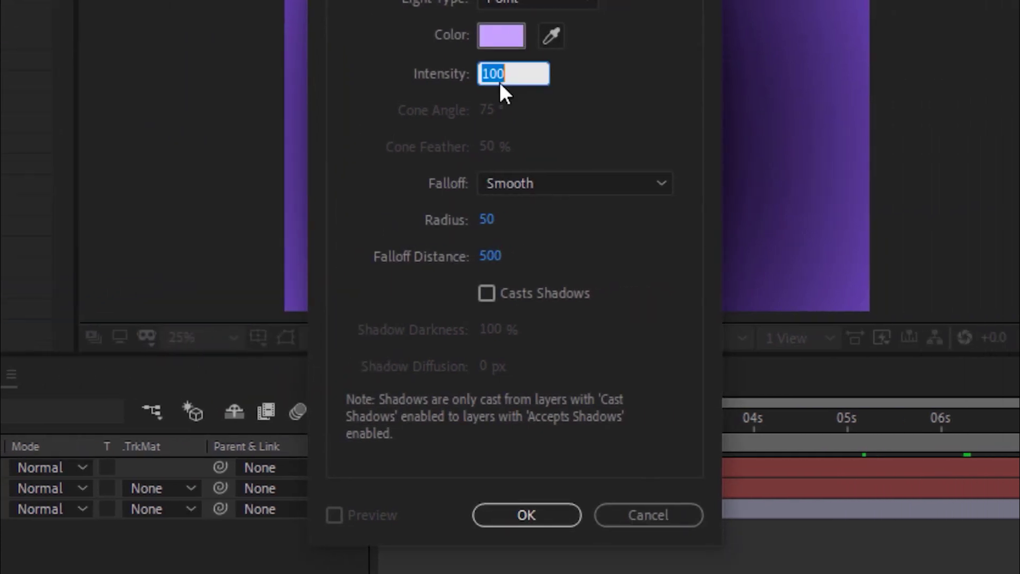
click(573, 220)
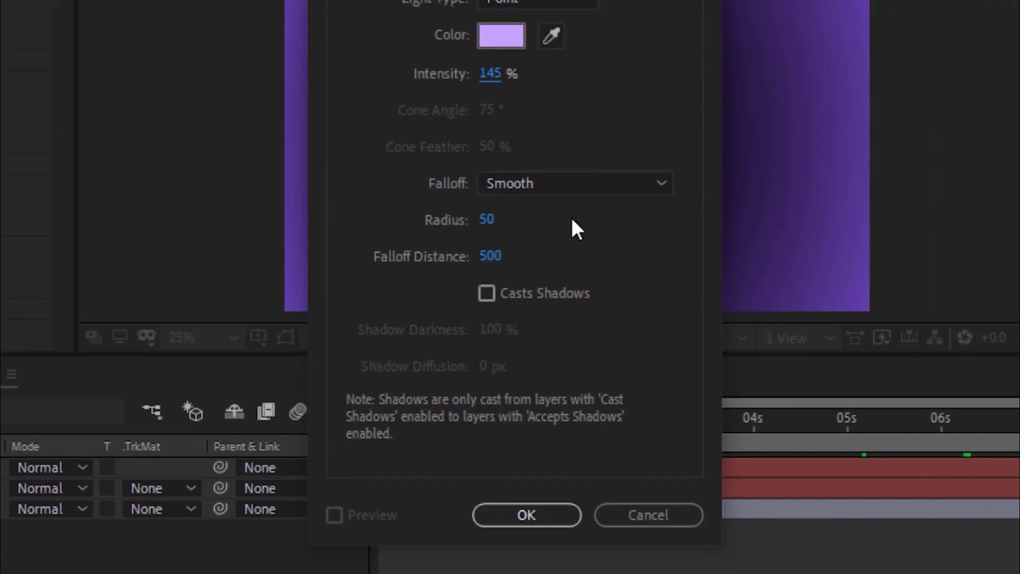
click(487, 219)
text(118)
key(Tab)
text(0)
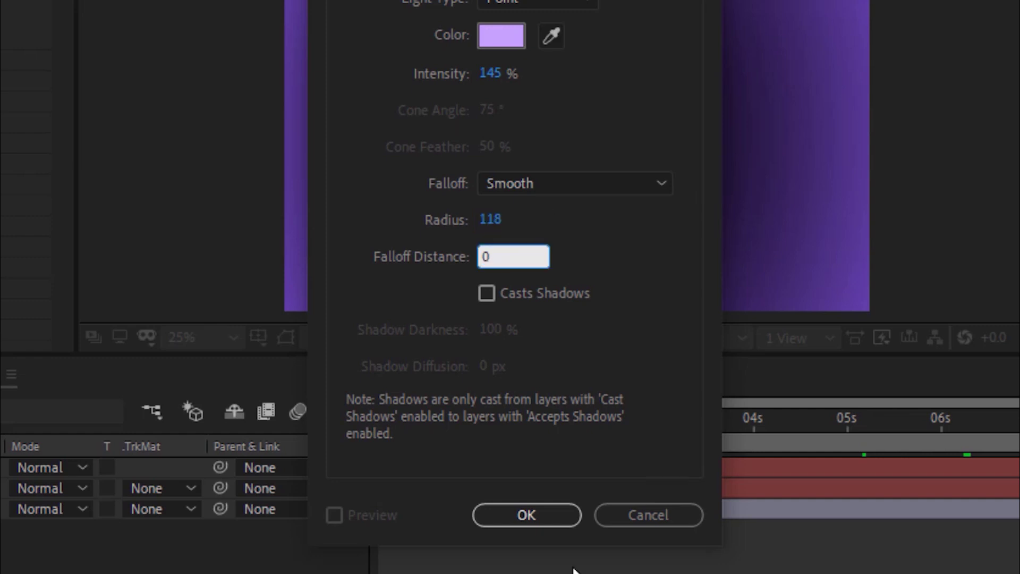
click(490, 514)
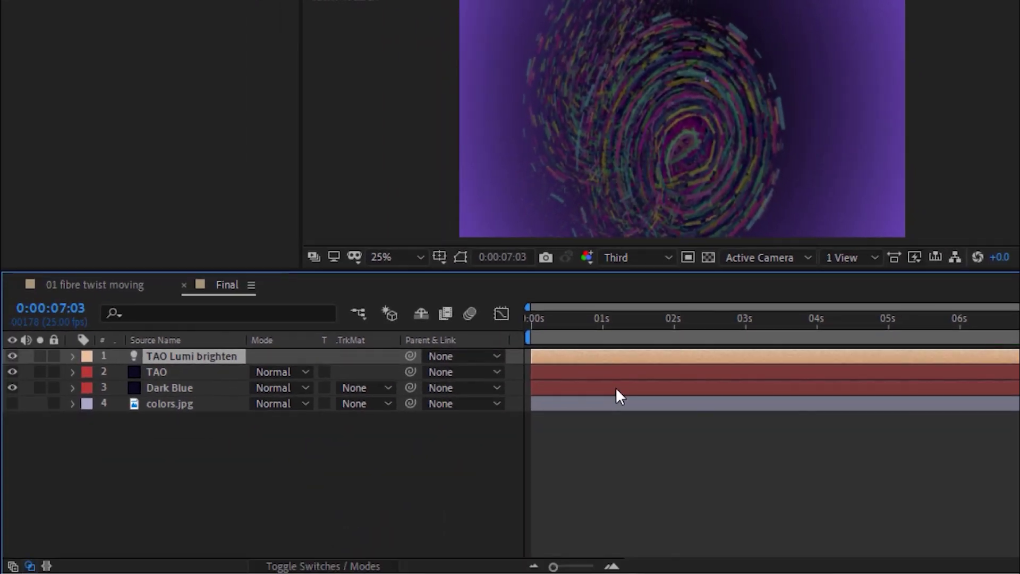
Position the TAO Lumi brighten light at 985, 648, -62.
click(72, 357)
click(90, 373)
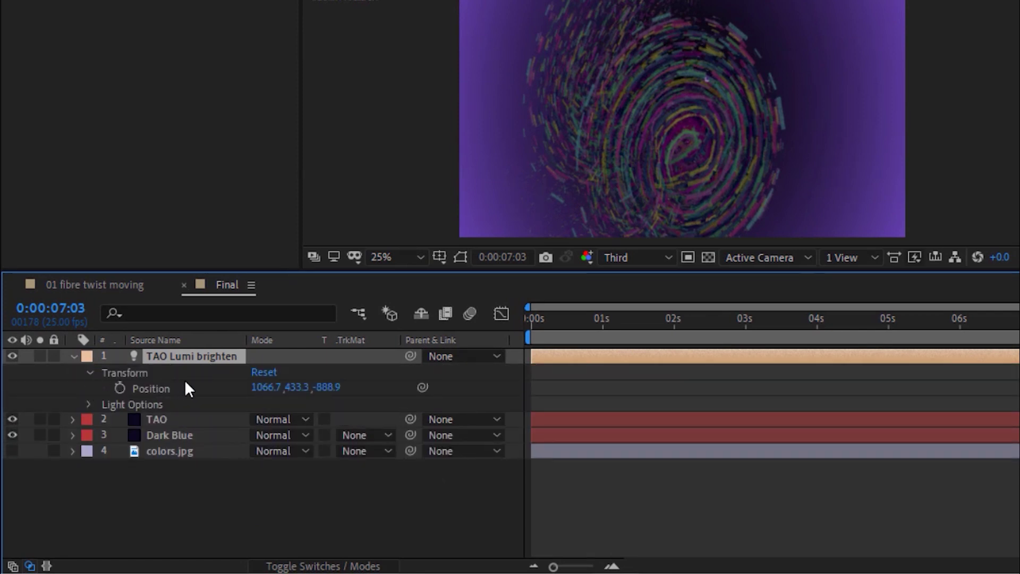
click(261, 387)
text(985)
key(Tab)
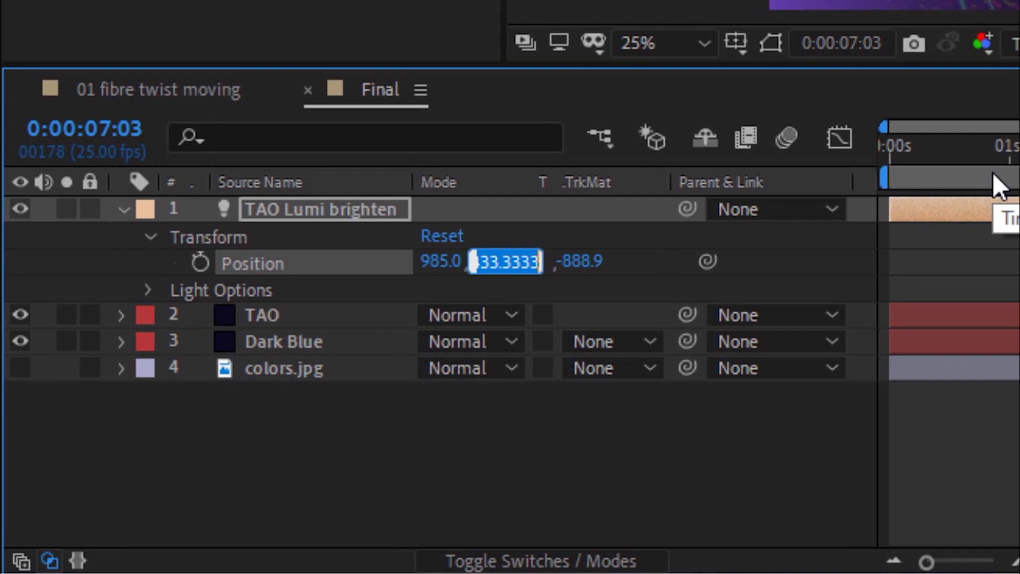
text(648)
key(Tab)
text(-62)
key(Return)
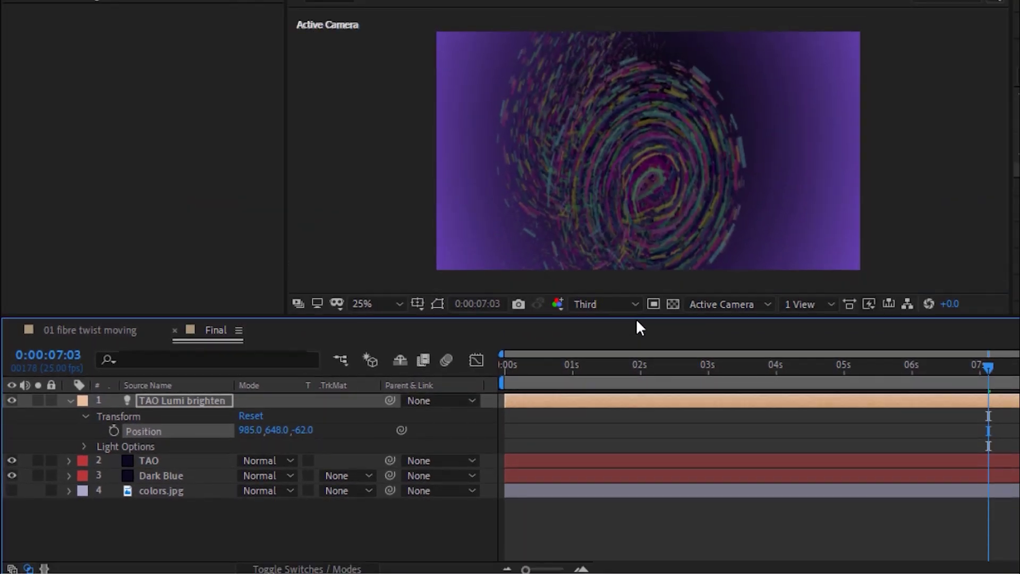
drag(637, 320, 644, 351)
key(period)
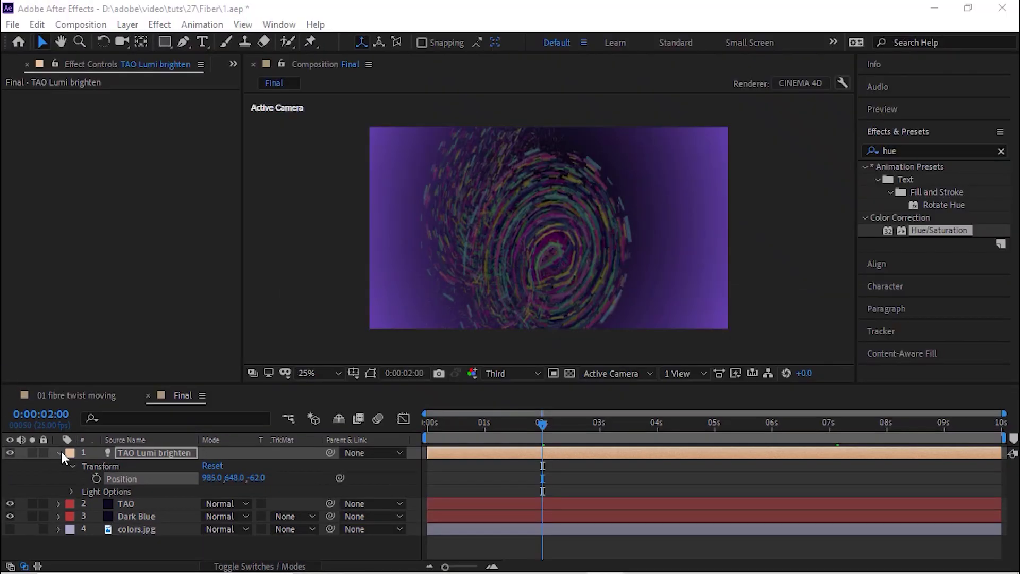
click(60, 453)
Add a new camera layer using the 50mm lens preset.
right_click(145, 534)
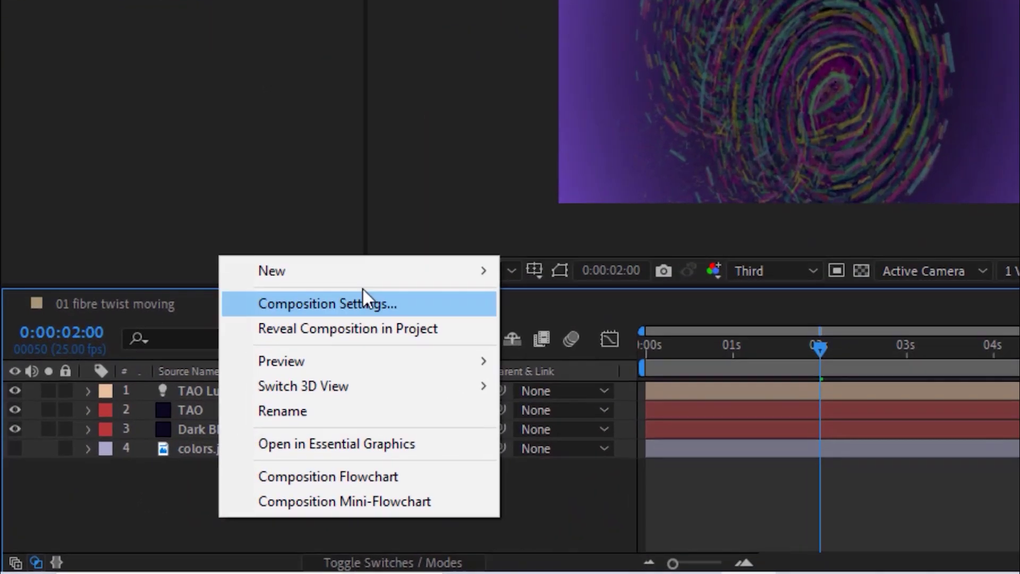
mouse_move(269, 373)
click(382, 439)
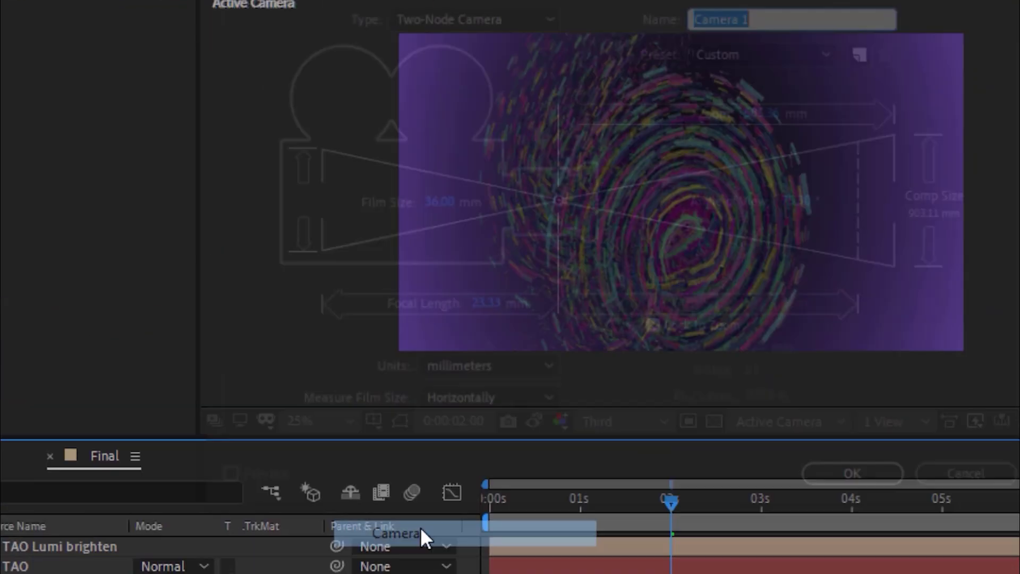
click(788, 55)
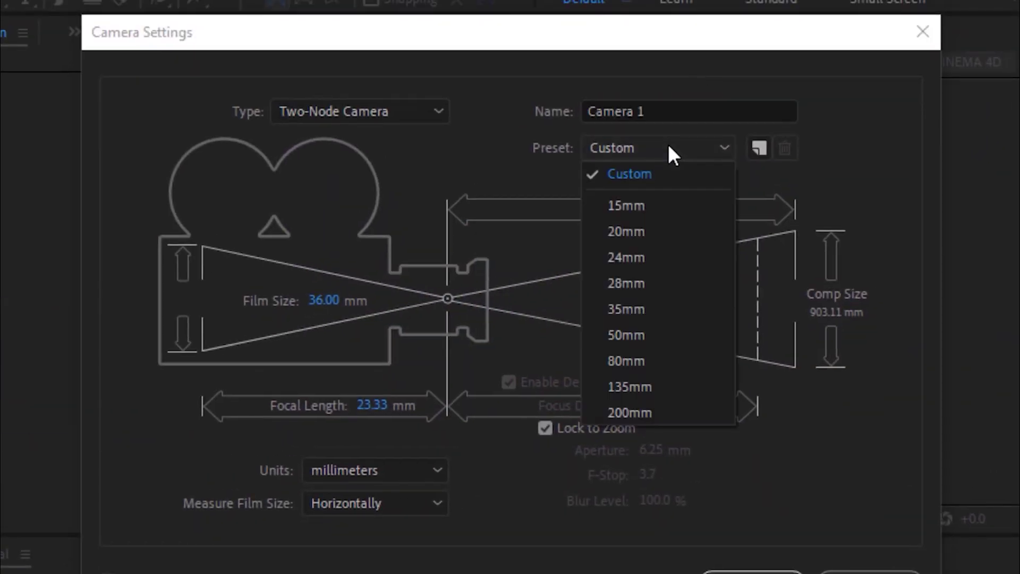
click(749, 243)
click(670, 518)
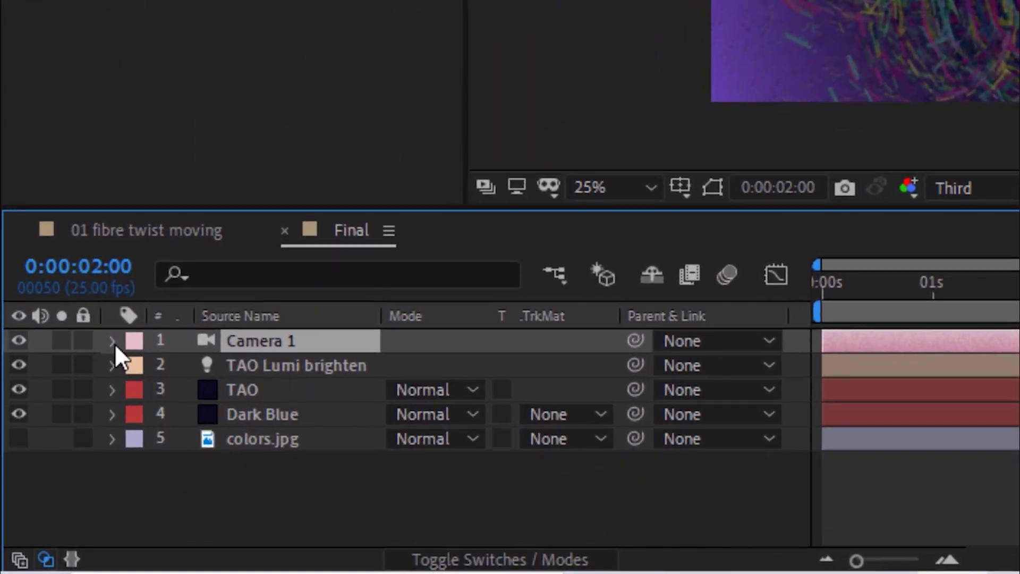
Set Camera 1's Point of Interest to 672, 555, -73.
click(83, 400)
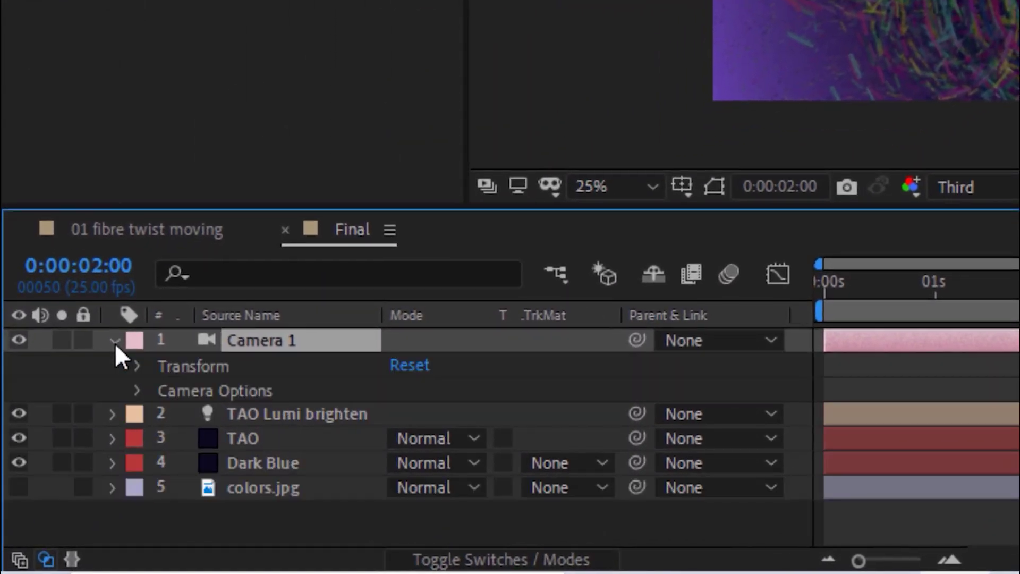
click(103, 419)
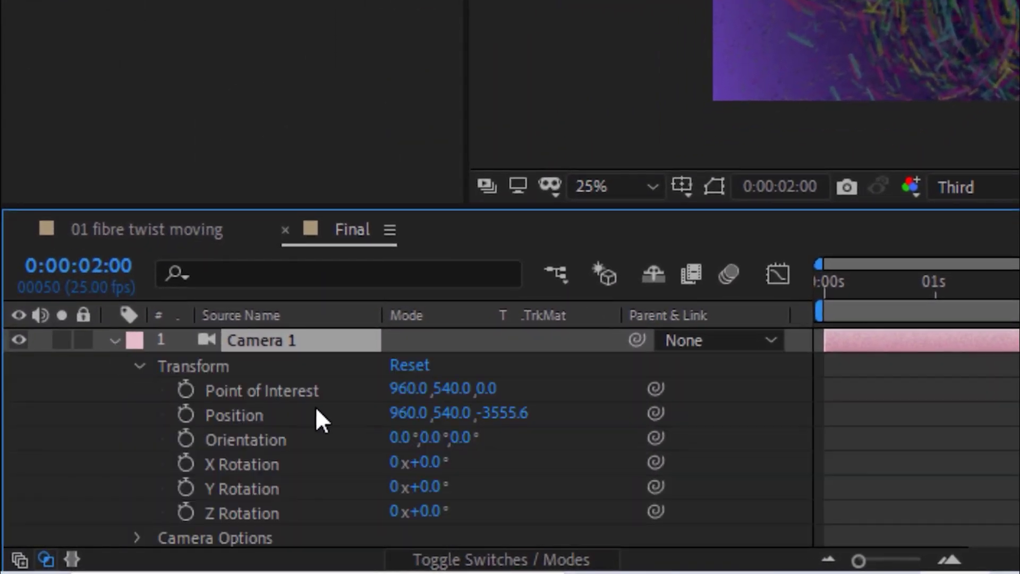
click(407, 389)
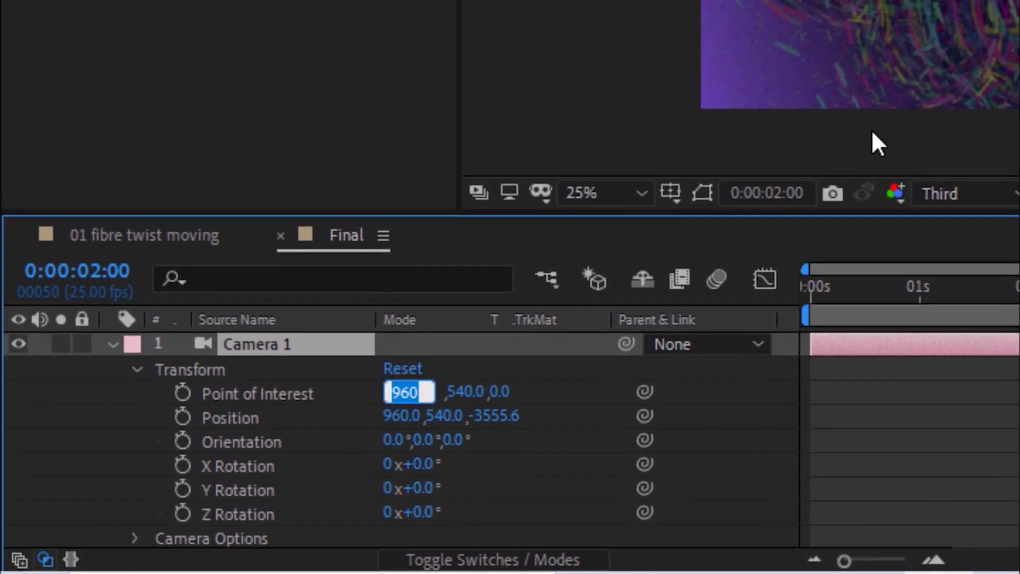
text(672)
key(Tab)
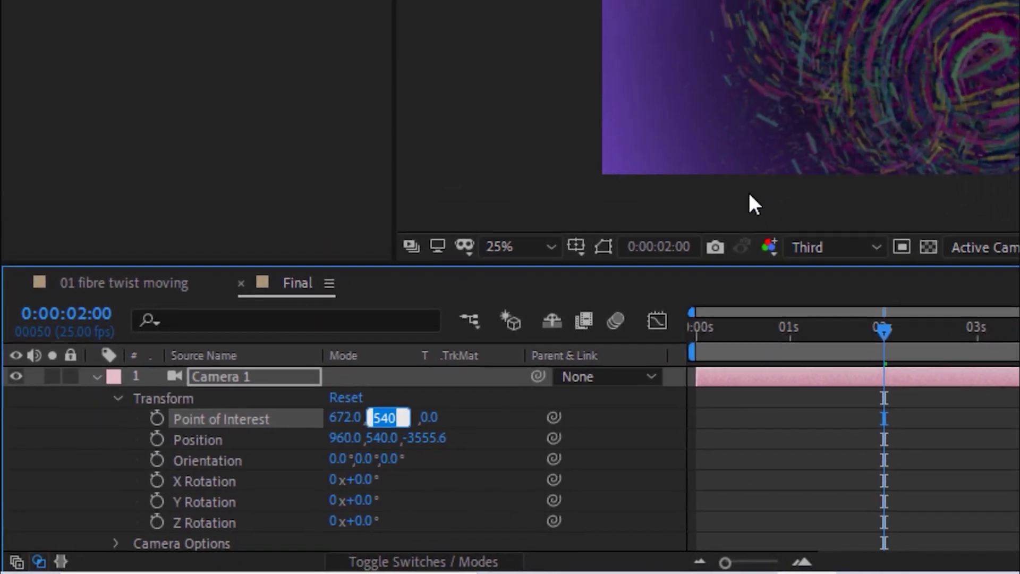
text(555)
key(Tab)
text(-7)
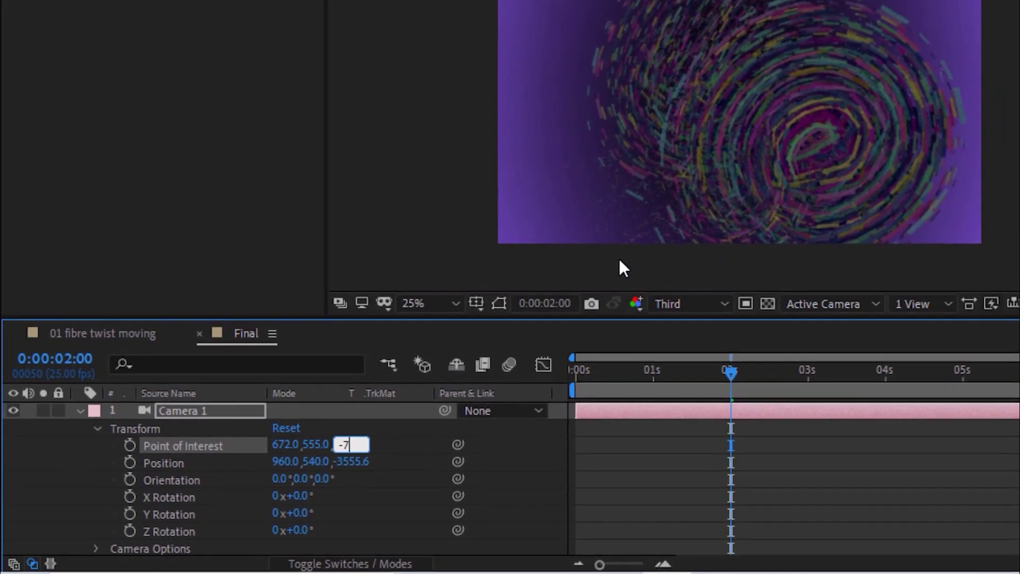
text(3)
key(Return)
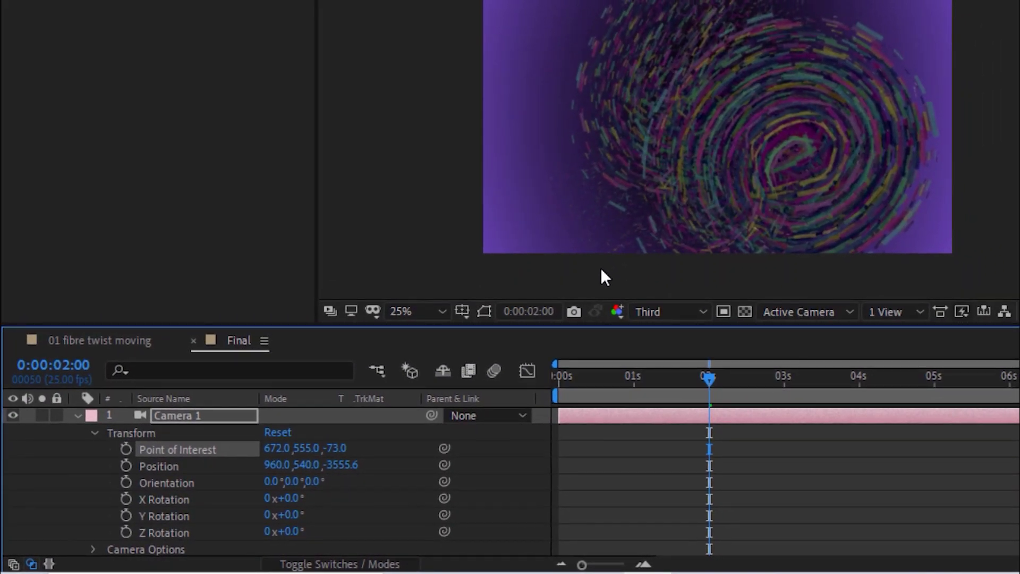
Keyframe Camera 1's Position at 4 seconds as 2885, 1842, -2363.
click(860, 382)
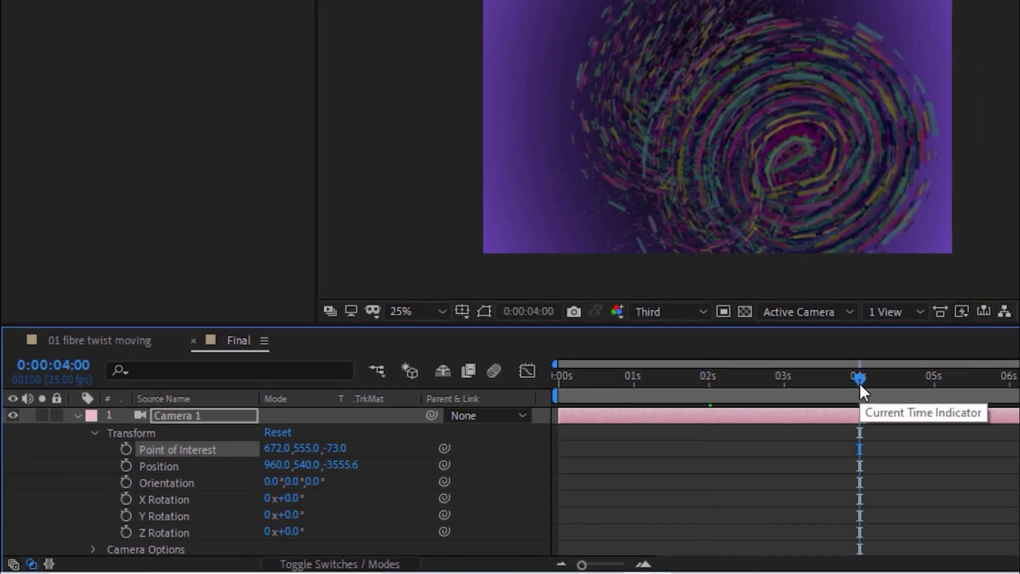
click(126, 466)
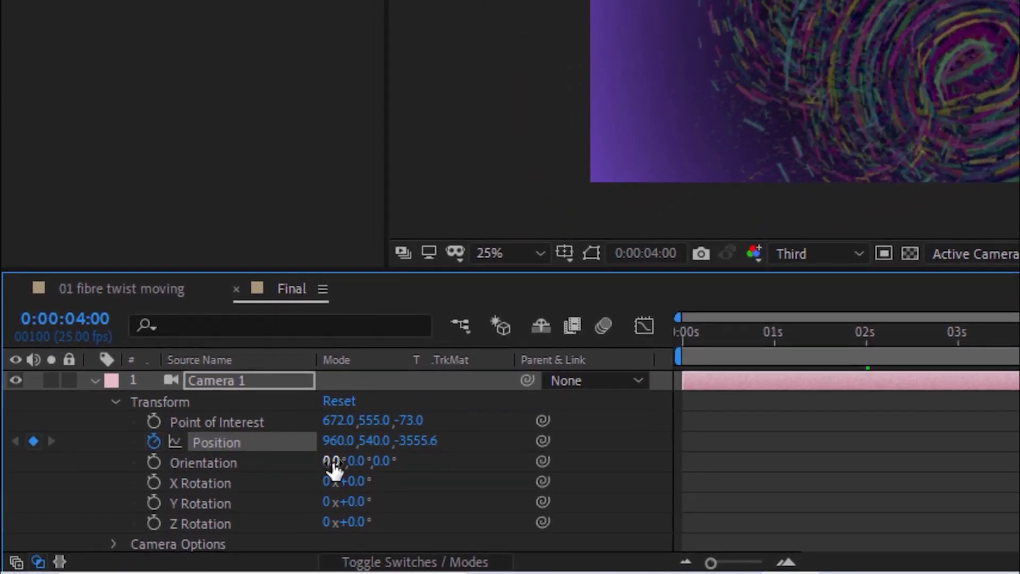
click(340, 441)
text(2885)
key(Tab)
text(1842)
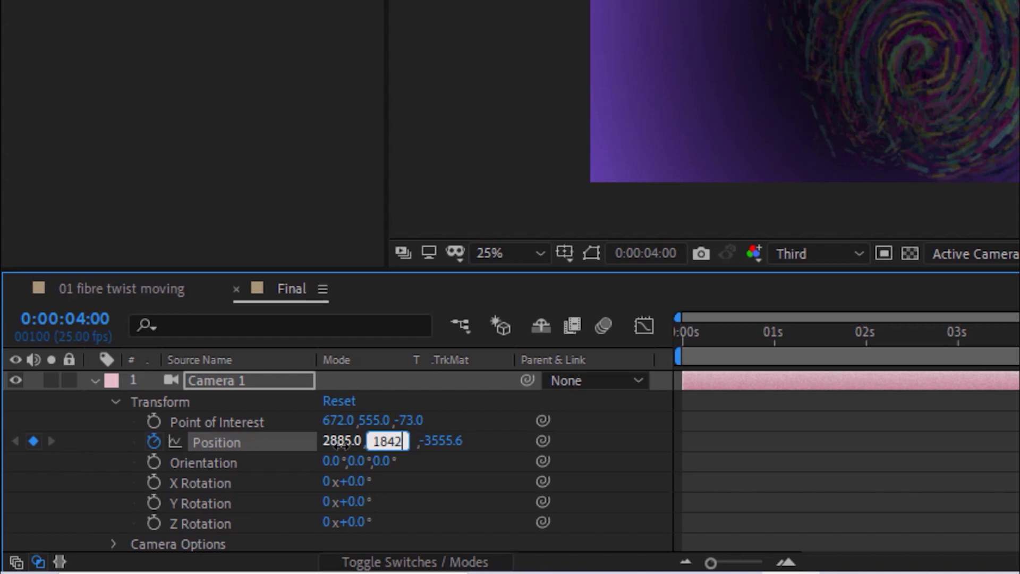
key(Tab)
text(-23)
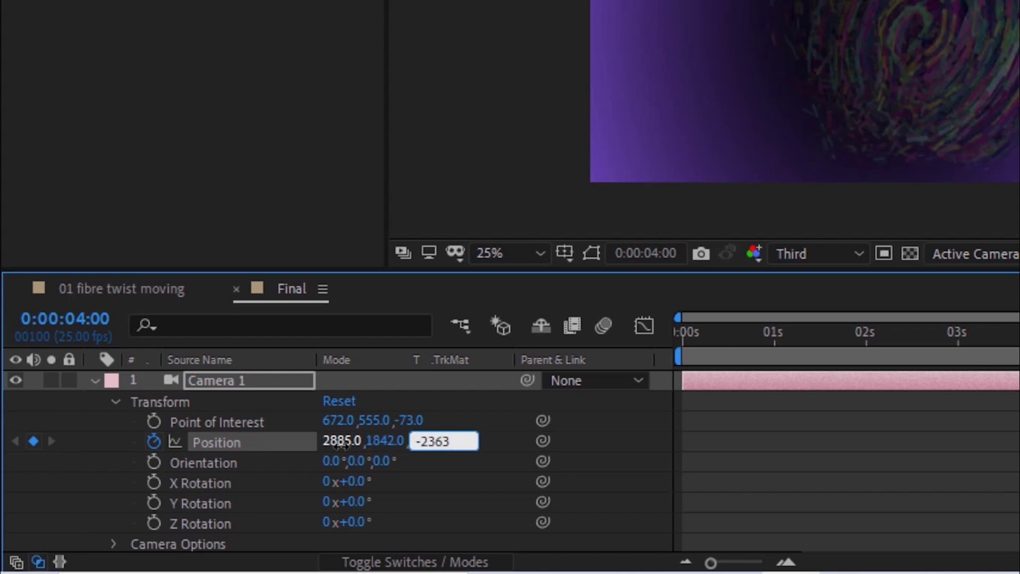
key(Return)
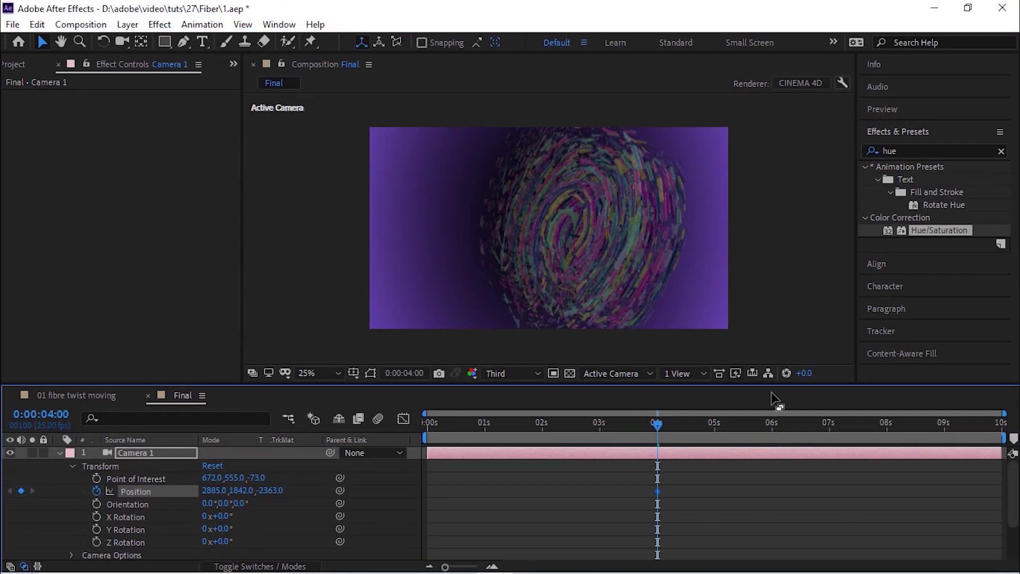
Add an end keyframe with Camera 1 at -633, 1356, -3147.
key(End)
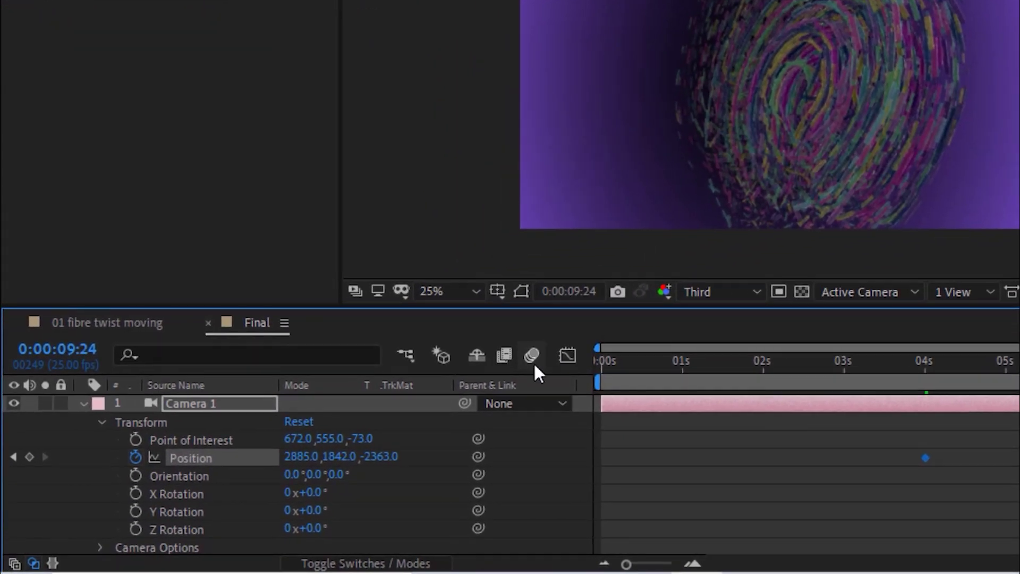
click(295, 457)
text(-633)
key(Tab)
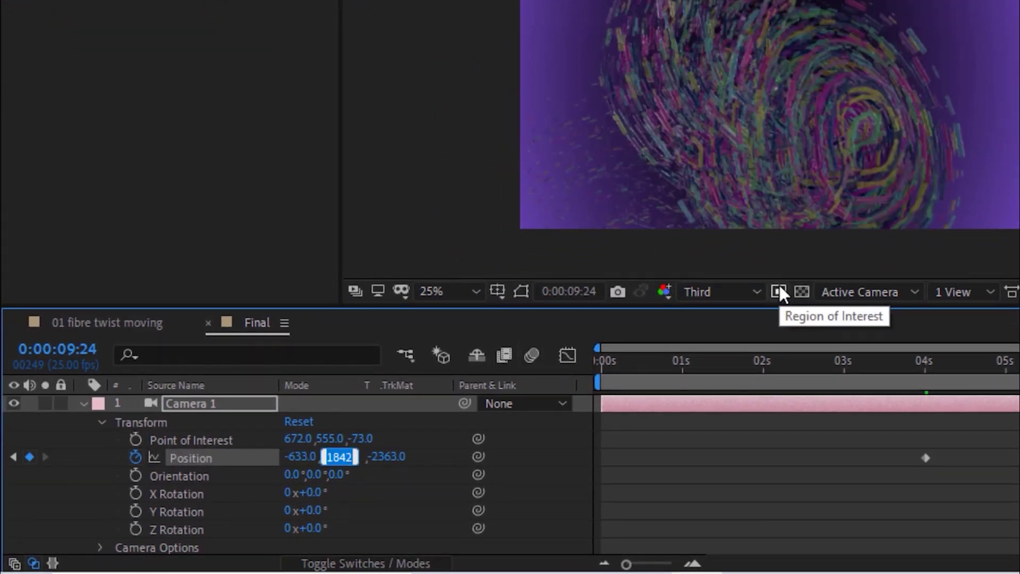
text(1356)
key(Tab)
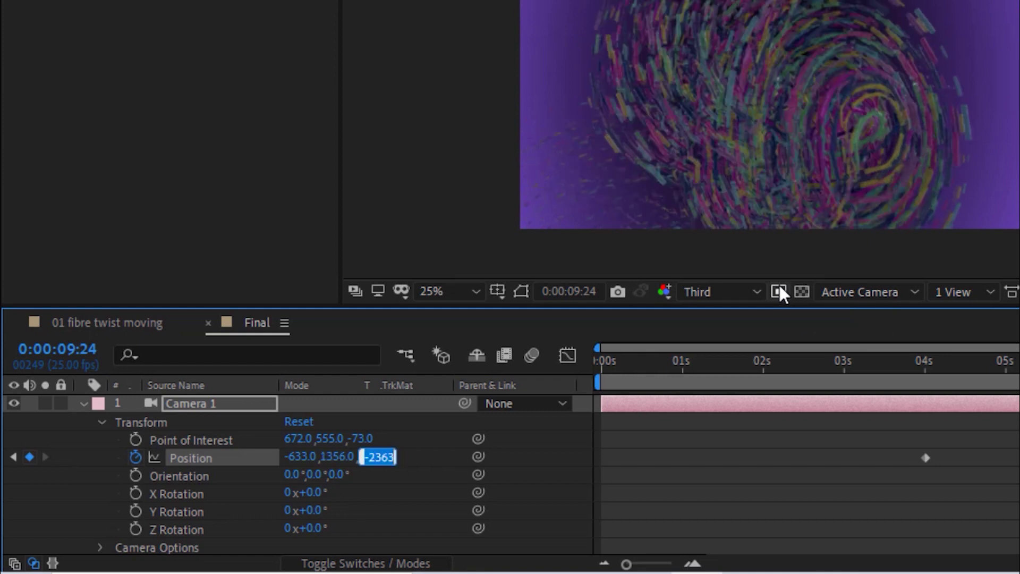
text(-3147)
key(Return)
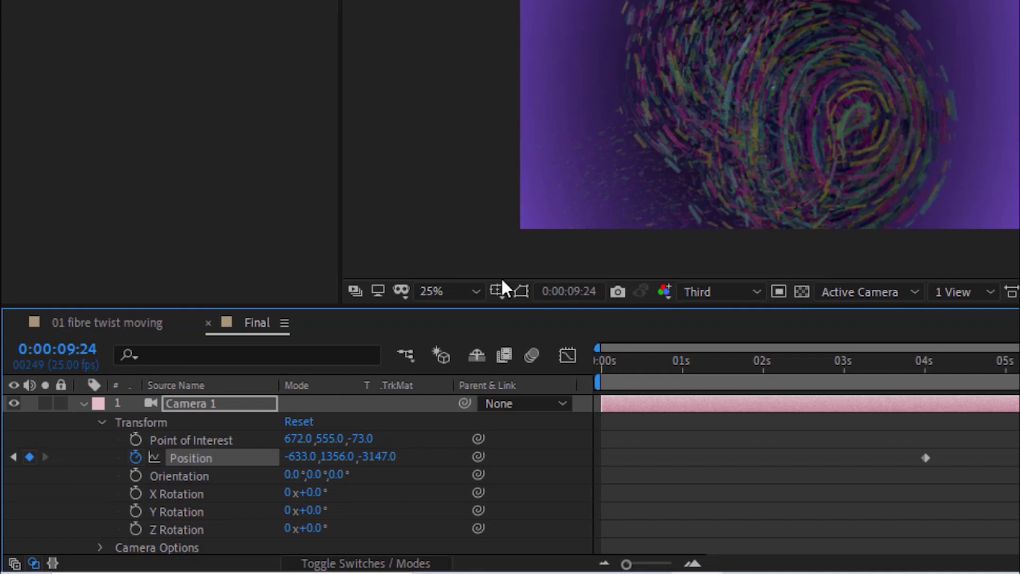
Give Camera 1 Zoom and Focus Distance of 2667 pixels with Depth of Field Off, then scrub from about 4 seconds.
click(102, 422)
click(100, 439)
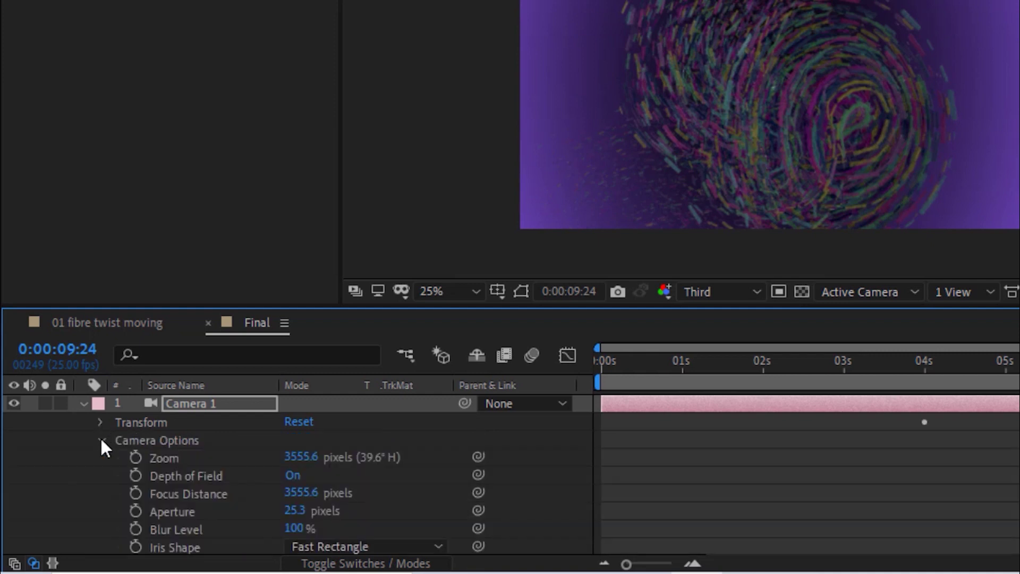
scroll(160, 451, down, 1)
click(288, 423)
text(2667)
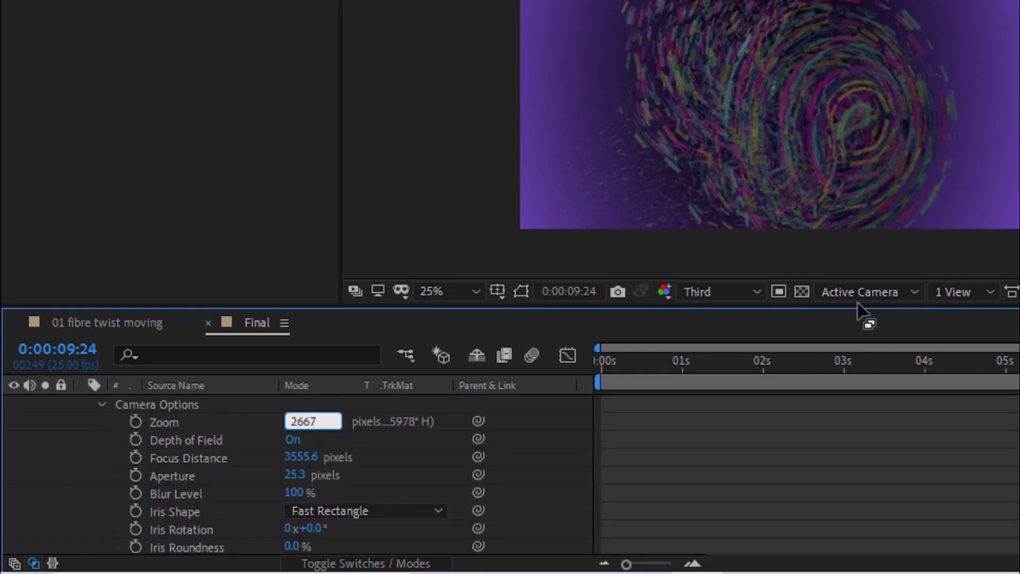
key(Tab)
click(293, 440)
click(304, 458)
text(2667)
key(Return)
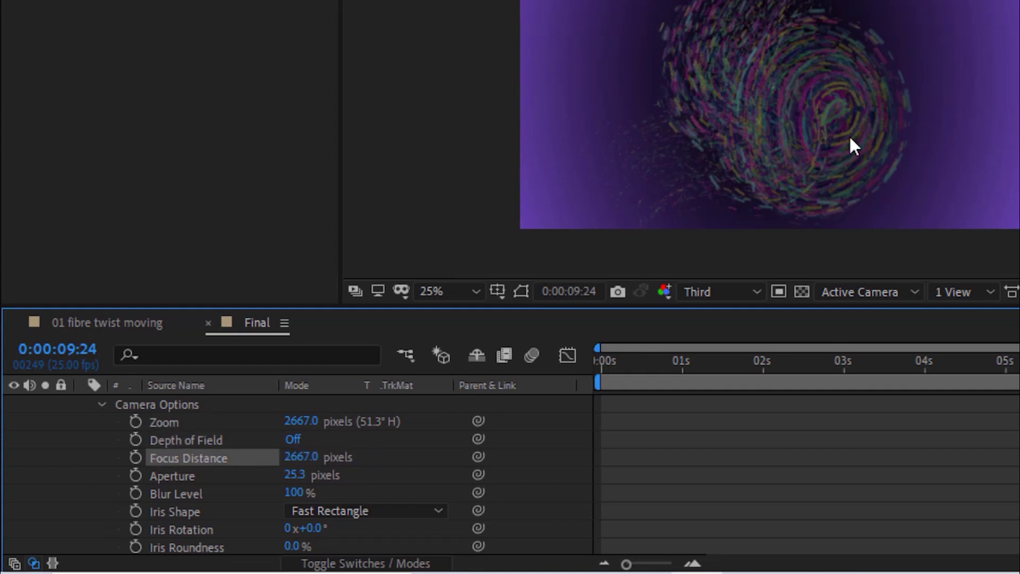
click(939, 362)
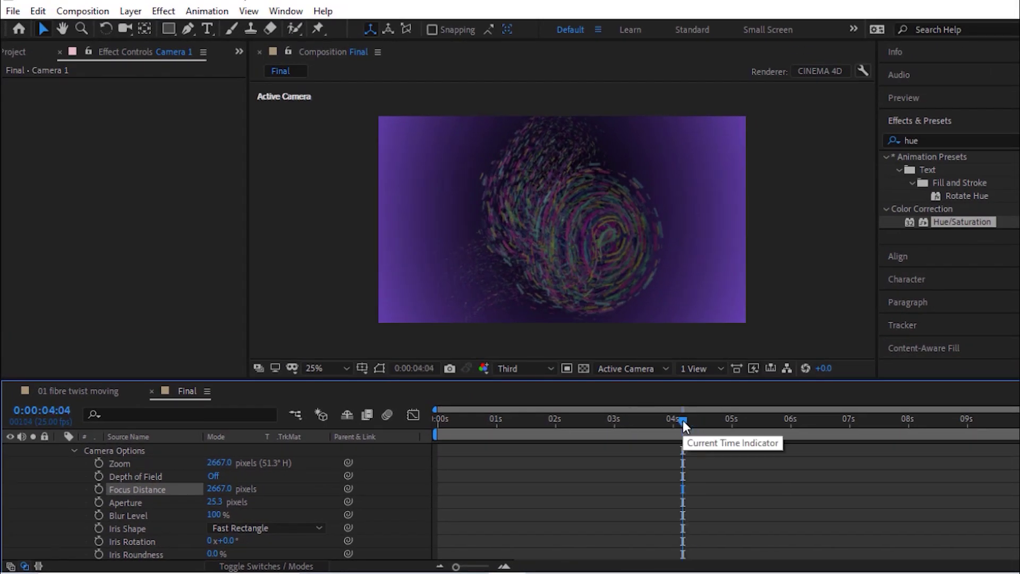
drag(683, 420, 1015, 423)
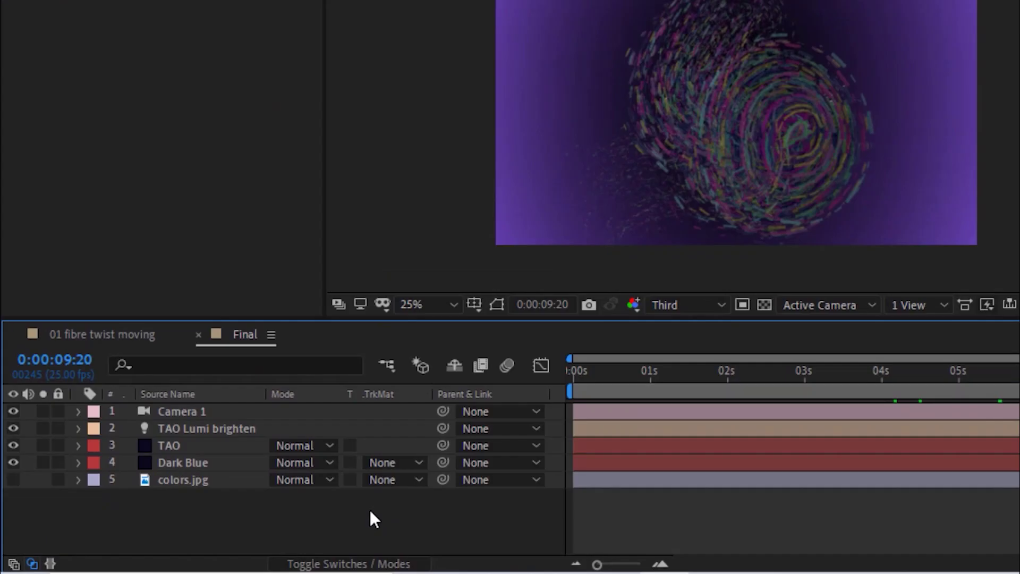
Add a new adjustment layer on top of the composition.
right_click(282, 350)
mouse_move(409, 360)
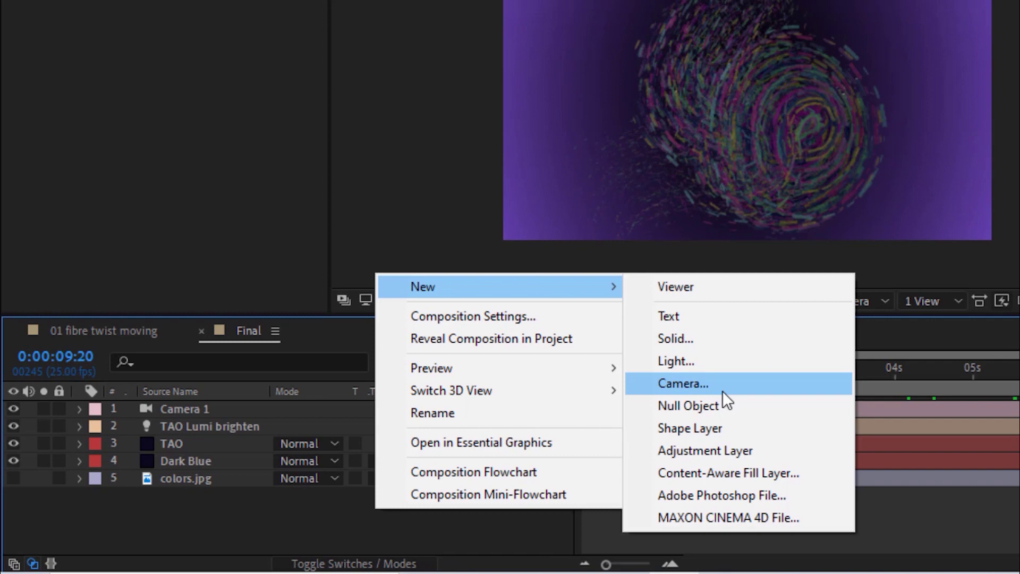
click(543, 479)
double_click(722, 448)
key(Return)
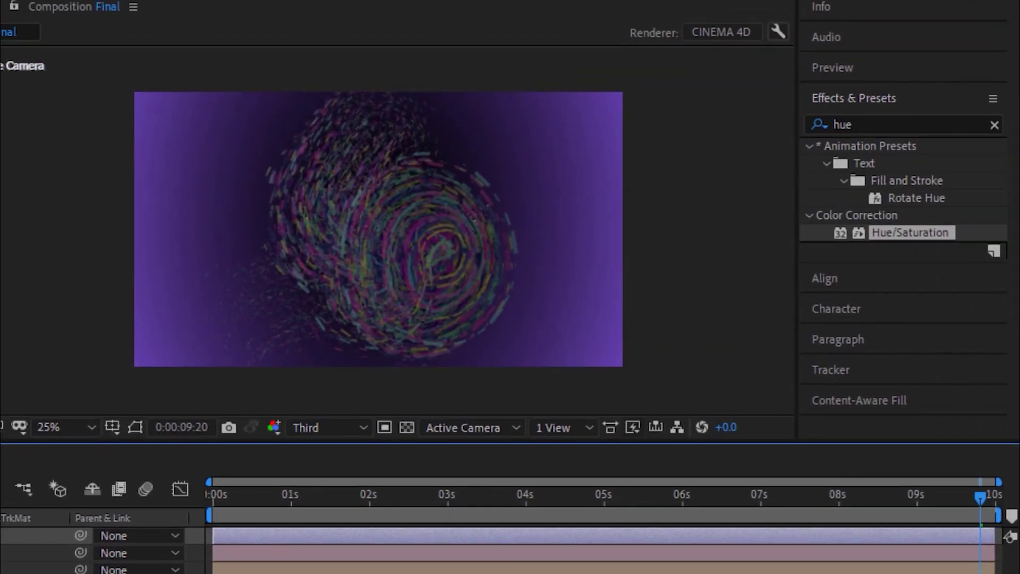
Apply Levels to the adjustment layer with a gamma of 1.
click(890, 125)
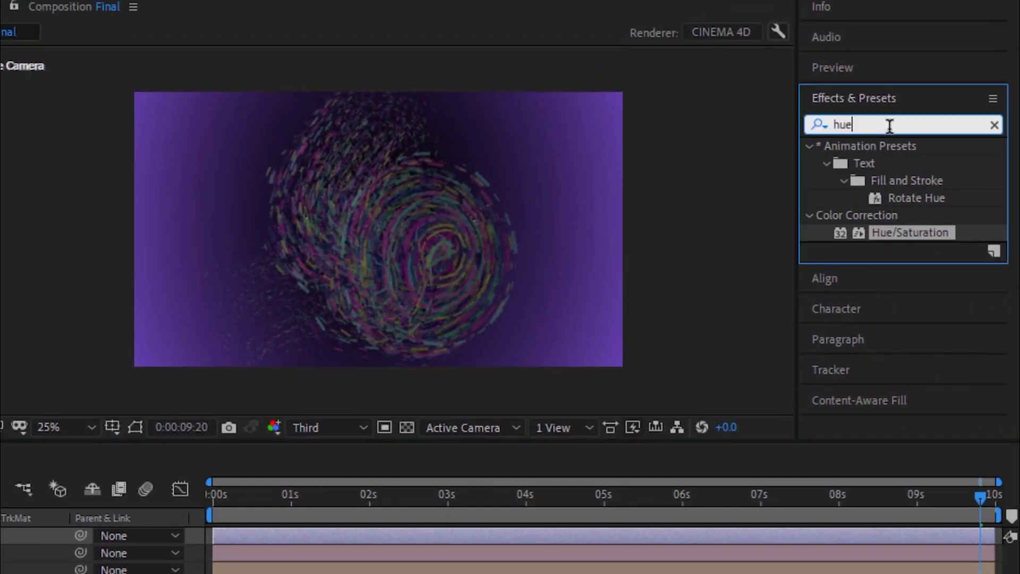
text(level)
double_click(896, 249)
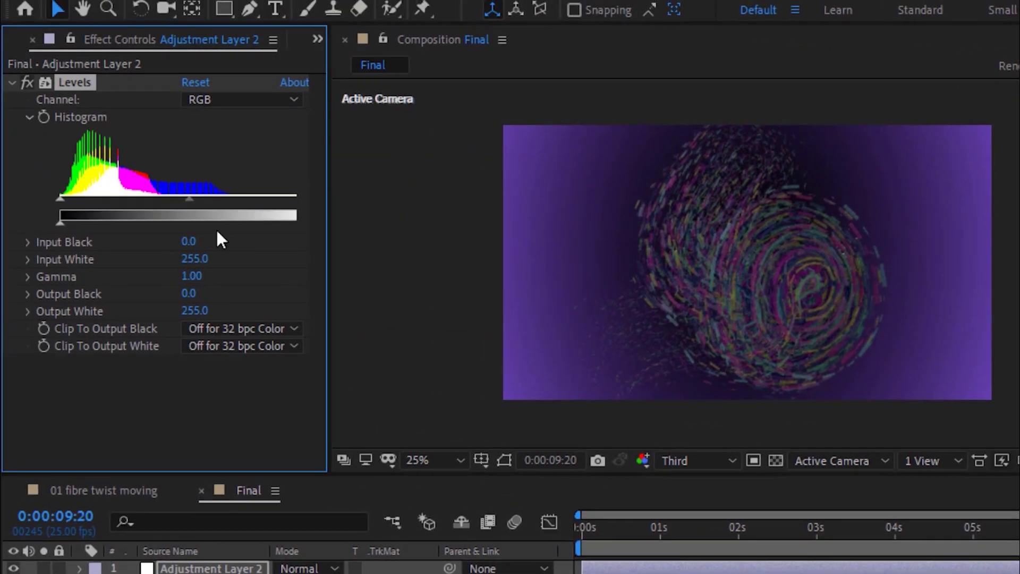
click(191, 276)
text(1)
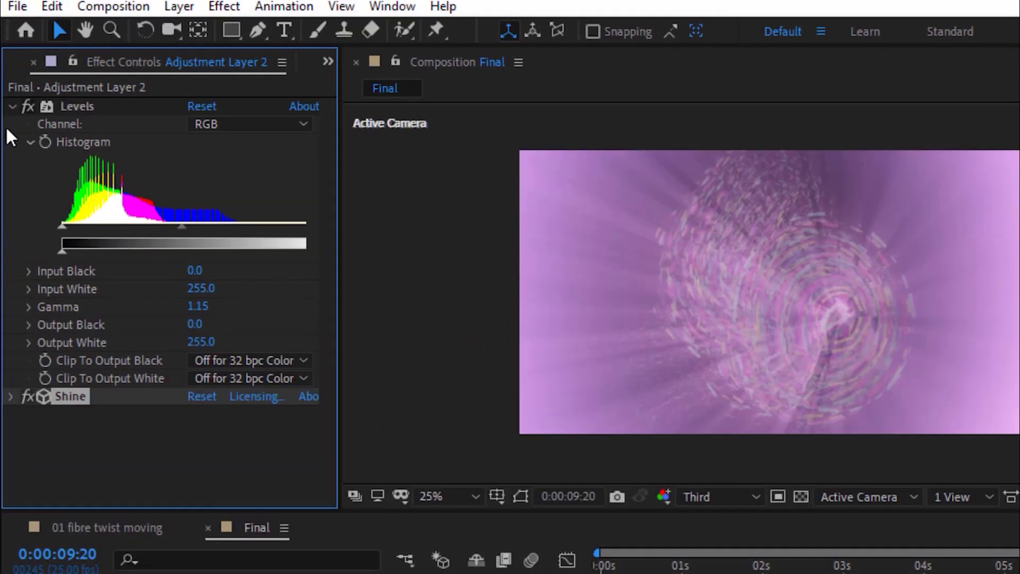
click(12, 82)
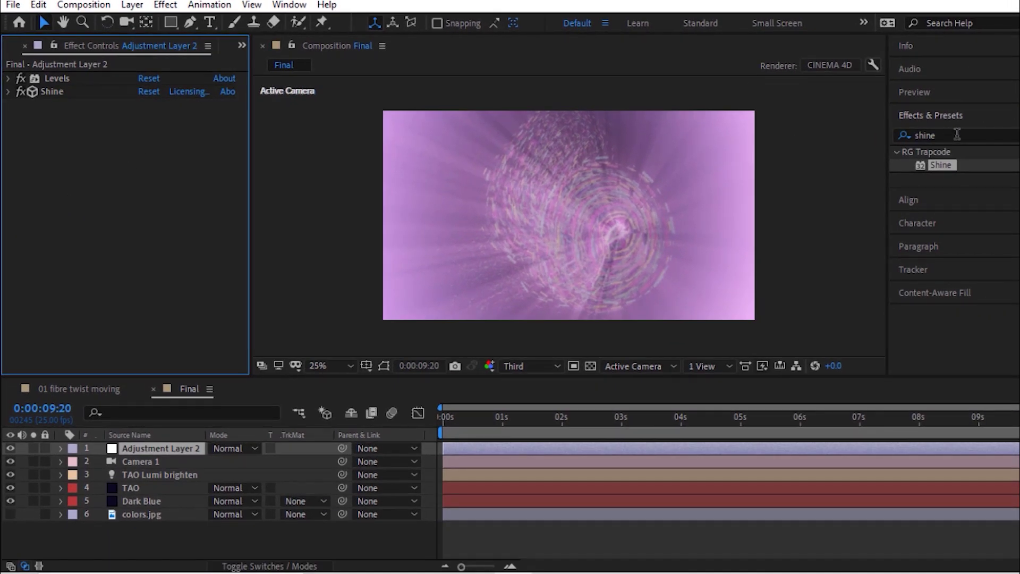
Apply Glow to the adjustment layer with radius 100 and intensity 0.2.
click(957, 134)
text(glow)
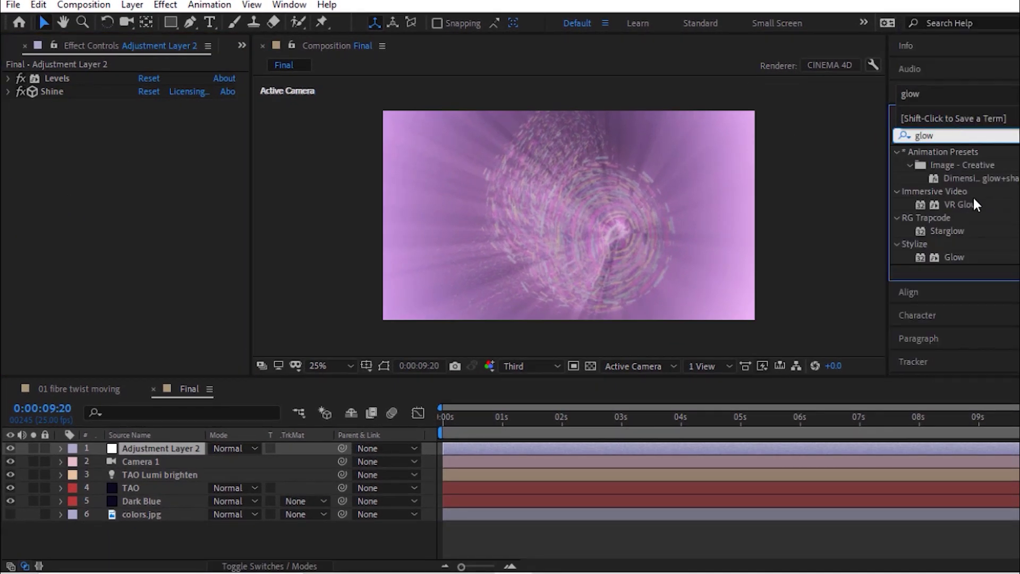
drag(955, 259, 568, 216)
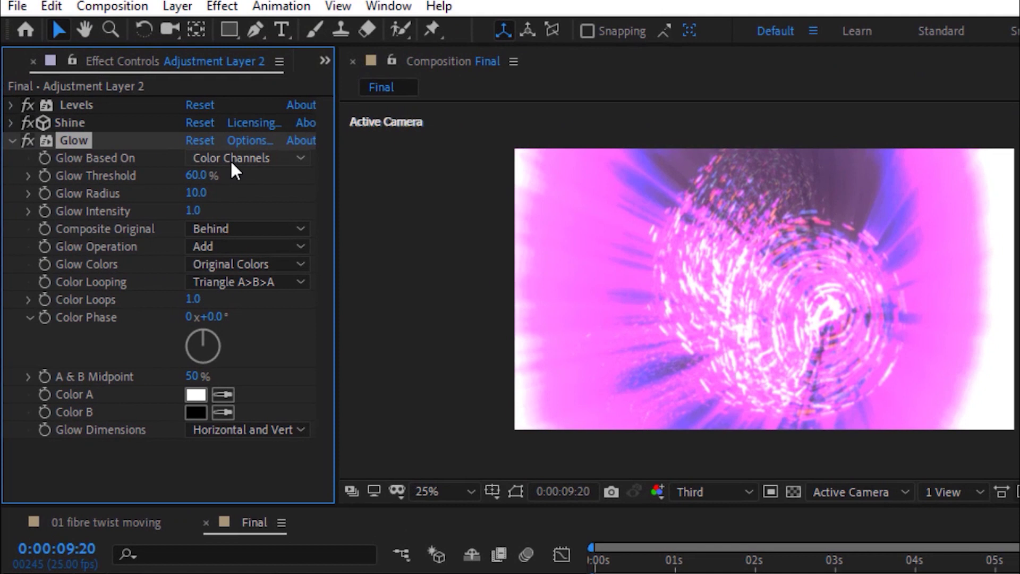
click(197, 175)
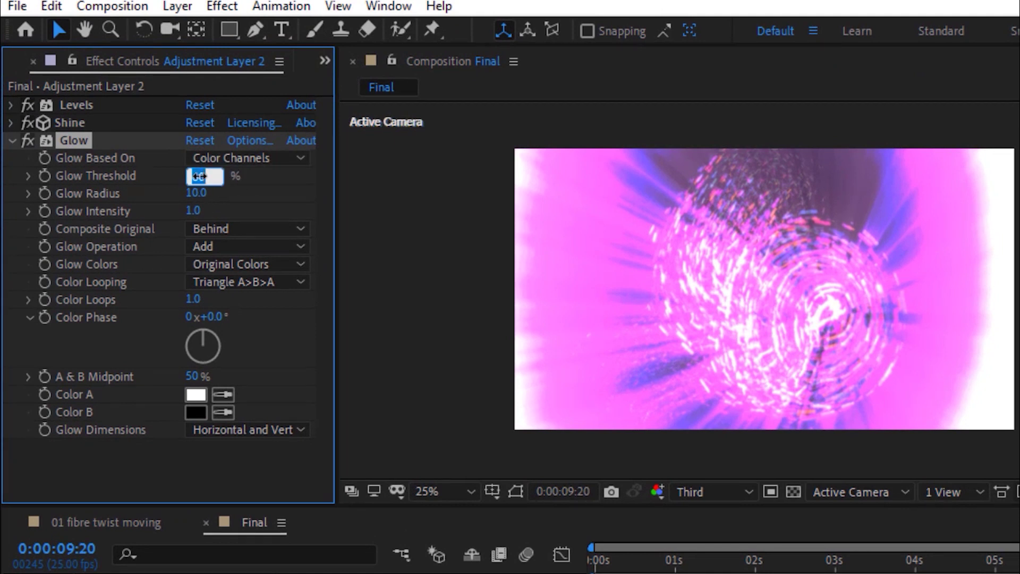
text(90)
key(Tab)
text(100)
key(Tab)
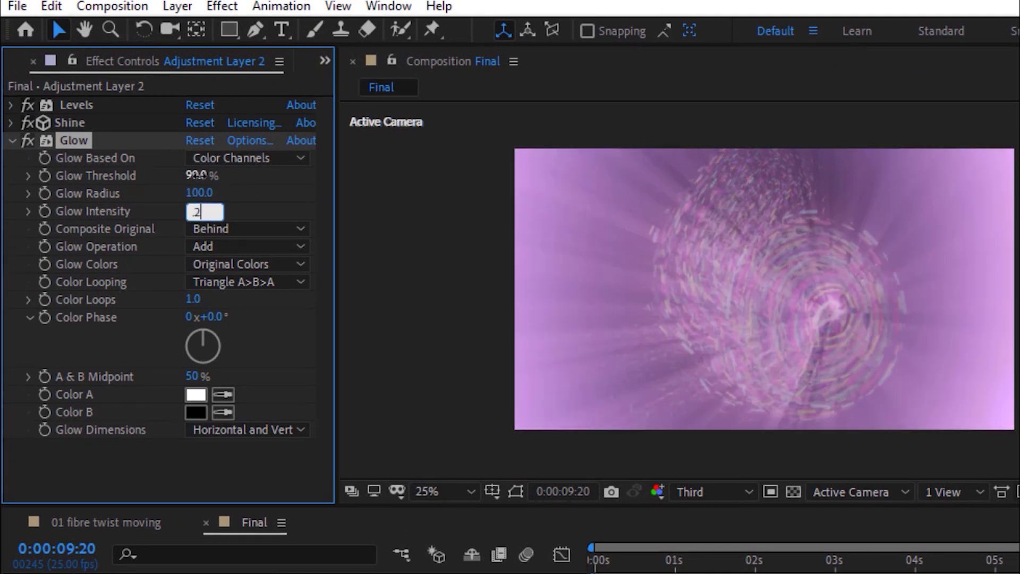
text(0.2)
key(Return)
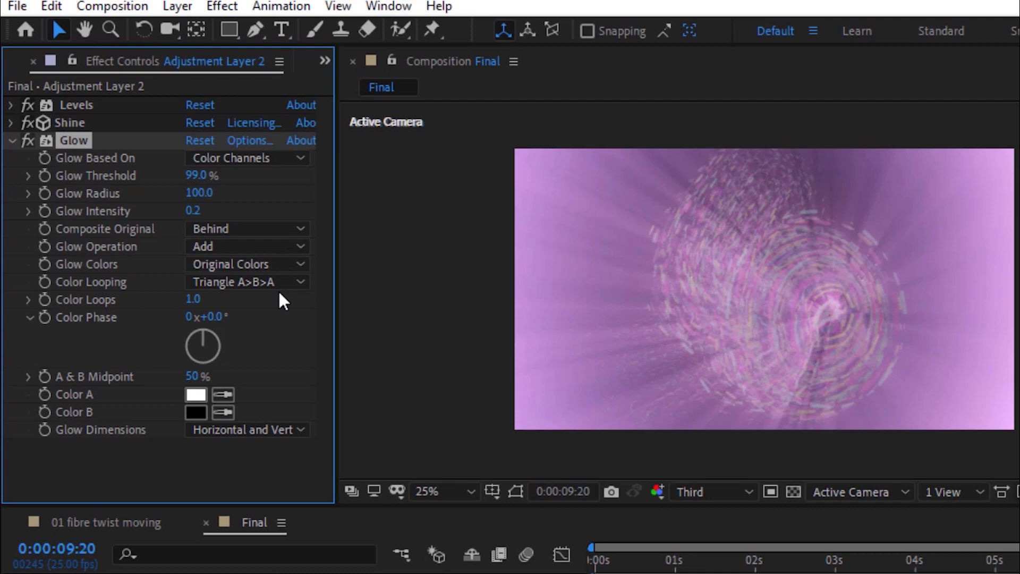
click(12, 140)
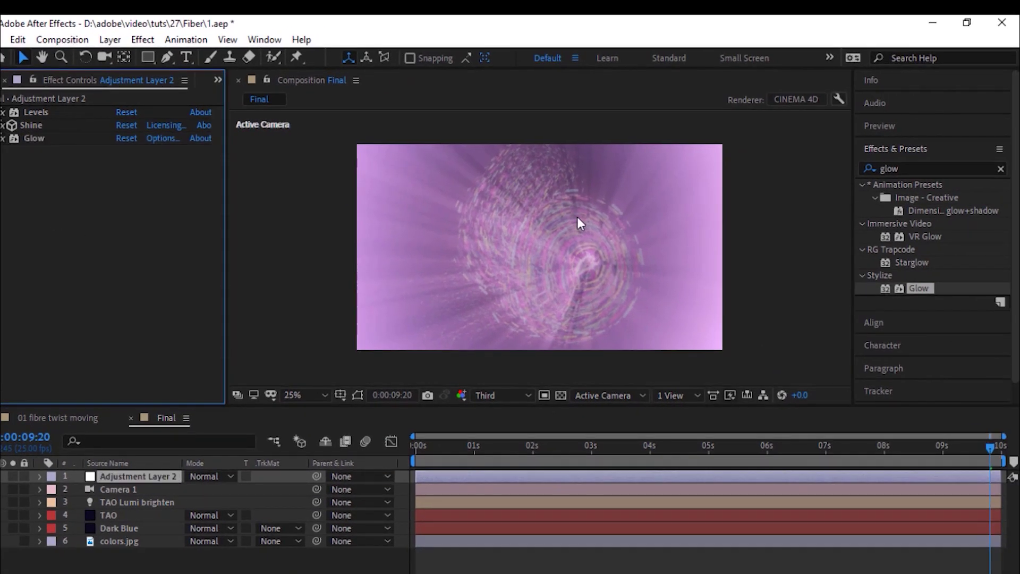
Apply Hue/Saturation to the adjustment layer with master saturation 25.
click(926, 168)
text(hue)
drag(922, 249, 155, 250)
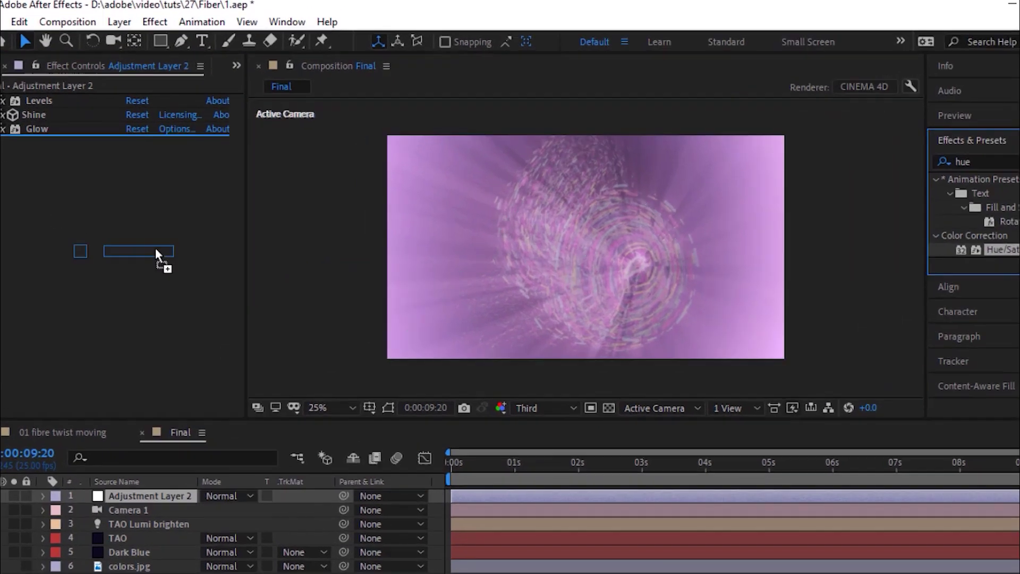
click(131, 271)
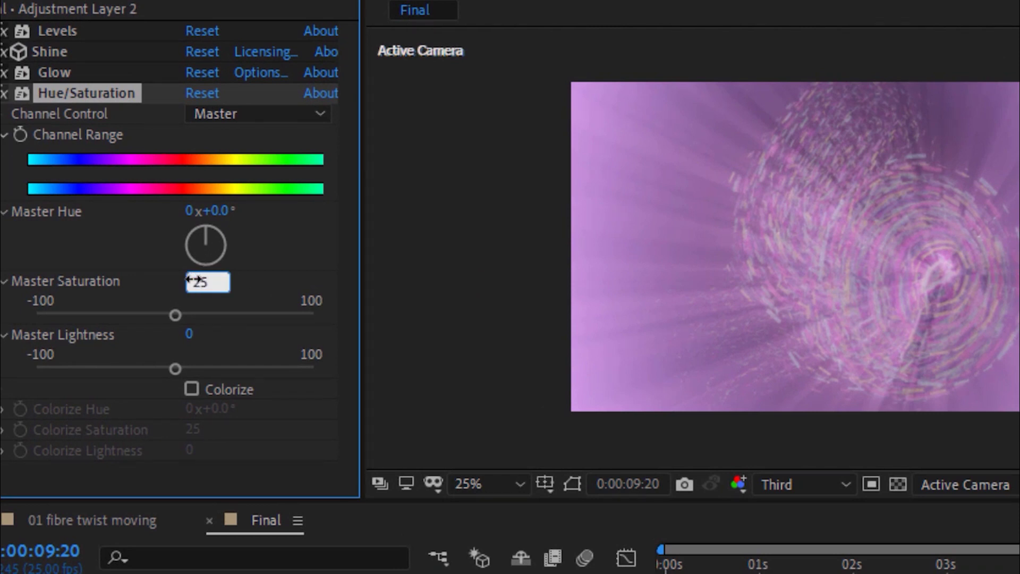
text(25)
key(Return)
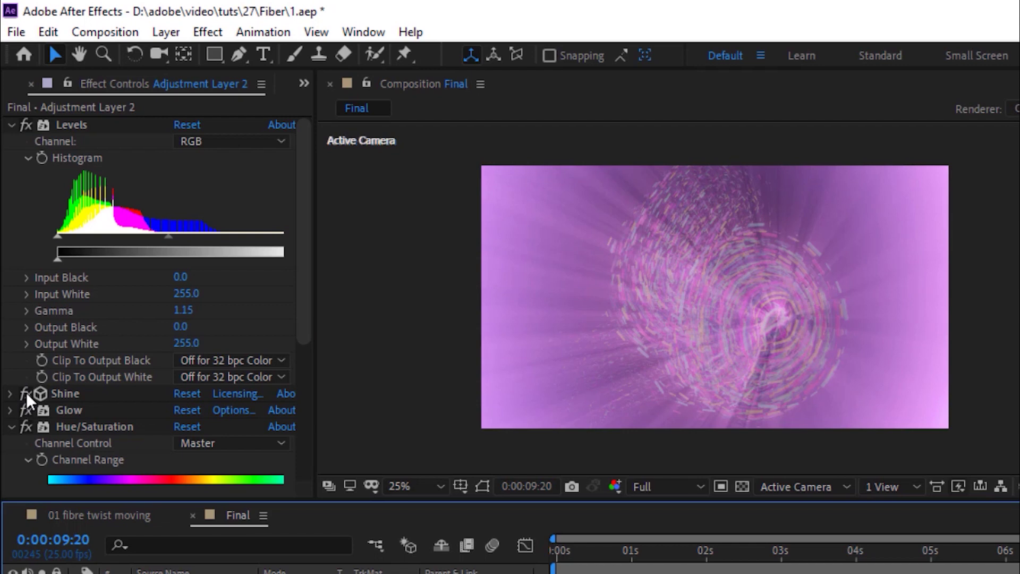
Switch off the Shine effect and rename the light to 'TAO LUMI brighten'.
click(25, 393)
key(period)
key(period)
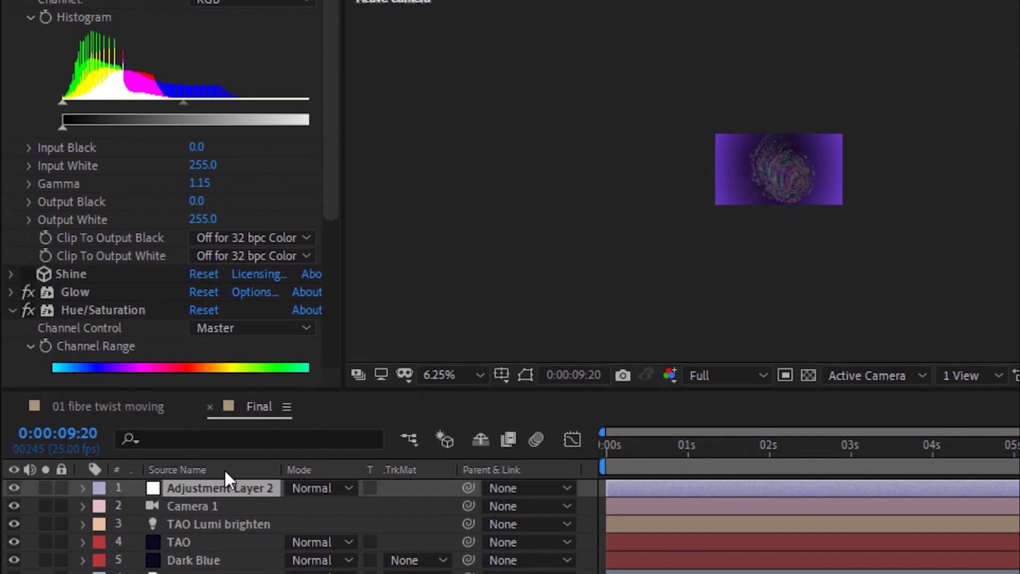
click(231, 525)
key(period)
key(period)
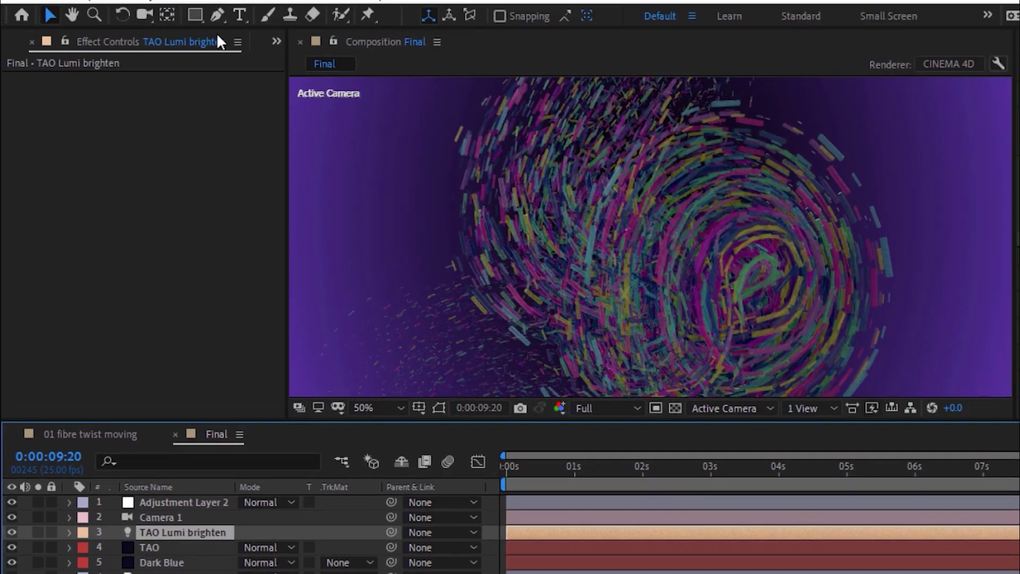
click(177, 27)
click(182, 66)
click(448, 116)
key(BackSpace)
key(BackSpace)
key(BackSpace)
text(UMI brighten)
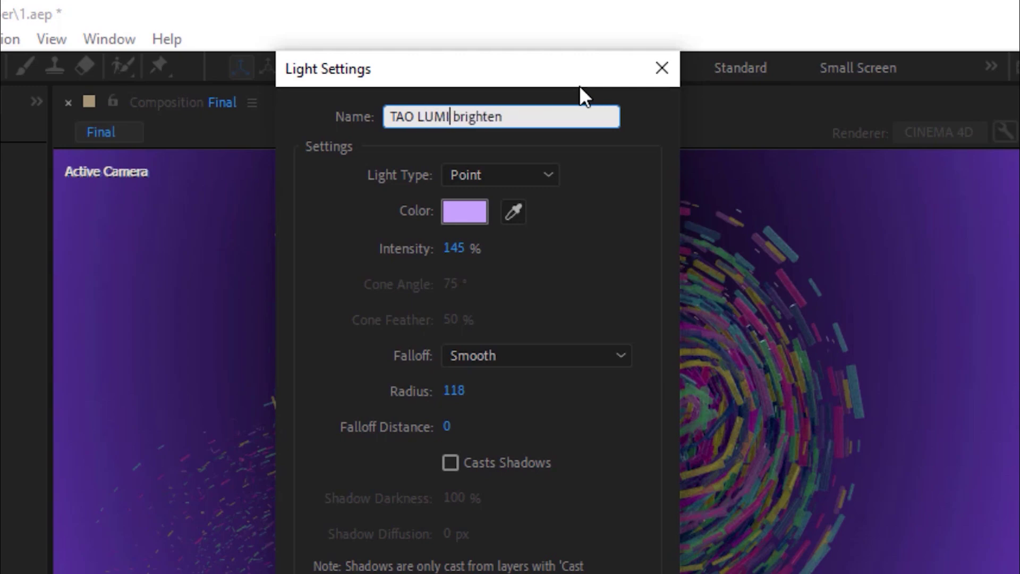
key(Return)
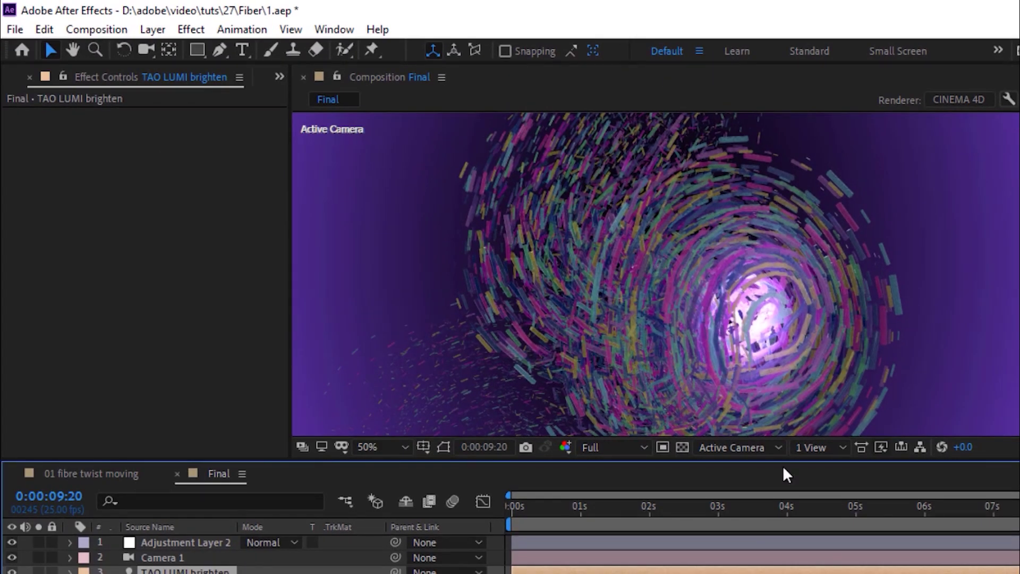
Preview the fly-in from 0:00:04:00 at Quarter resolution.
click(760, 508)
drag(760, 507, 782, 523)
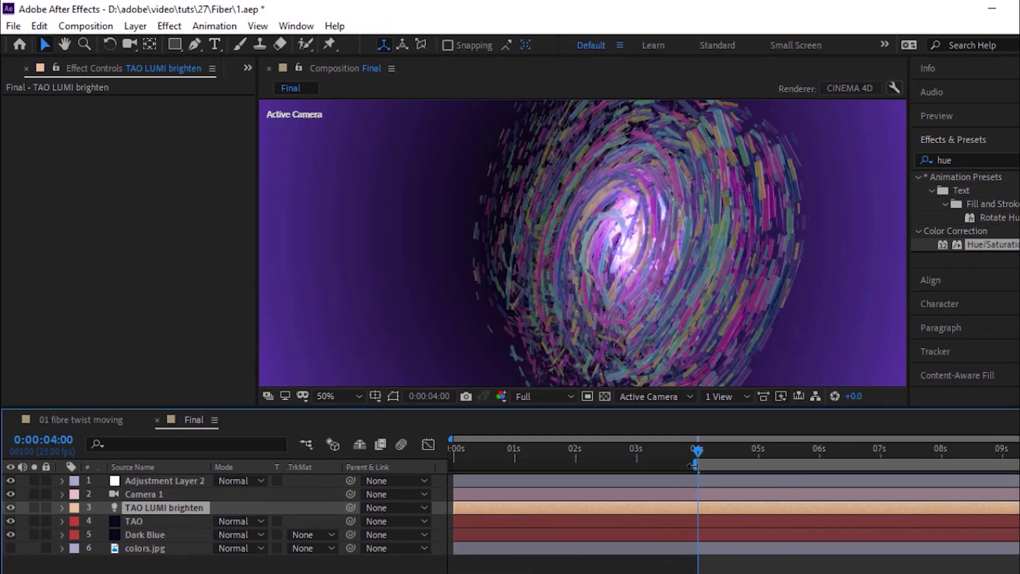
key(comma)
click(544, 394)
click(545, 482)
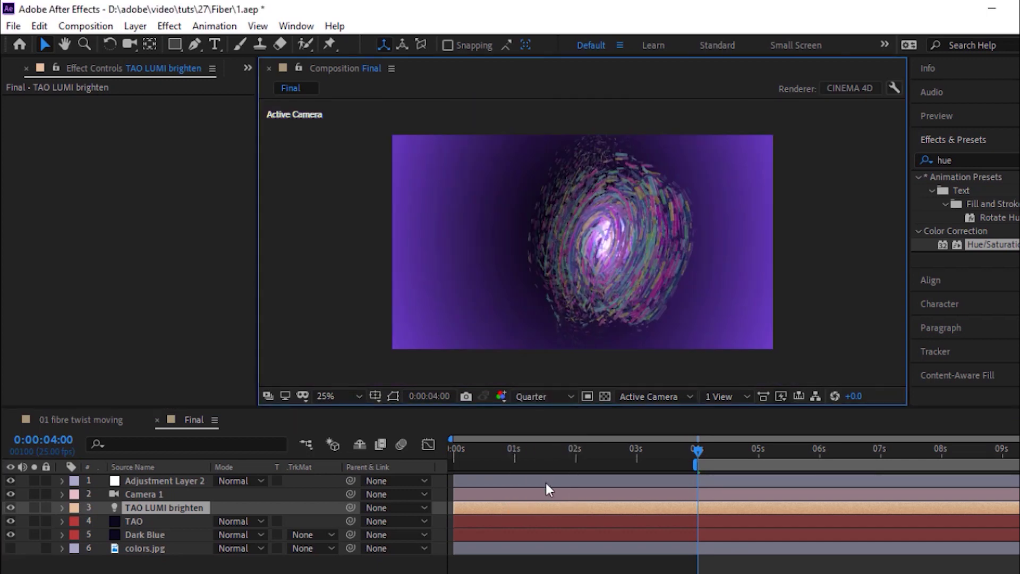
key(space)
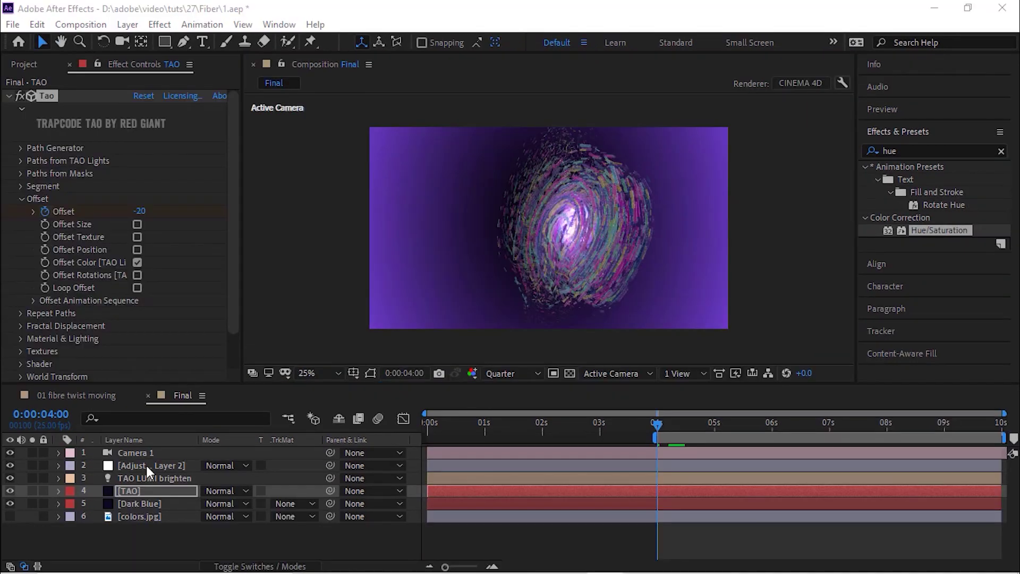
click(146, 452)
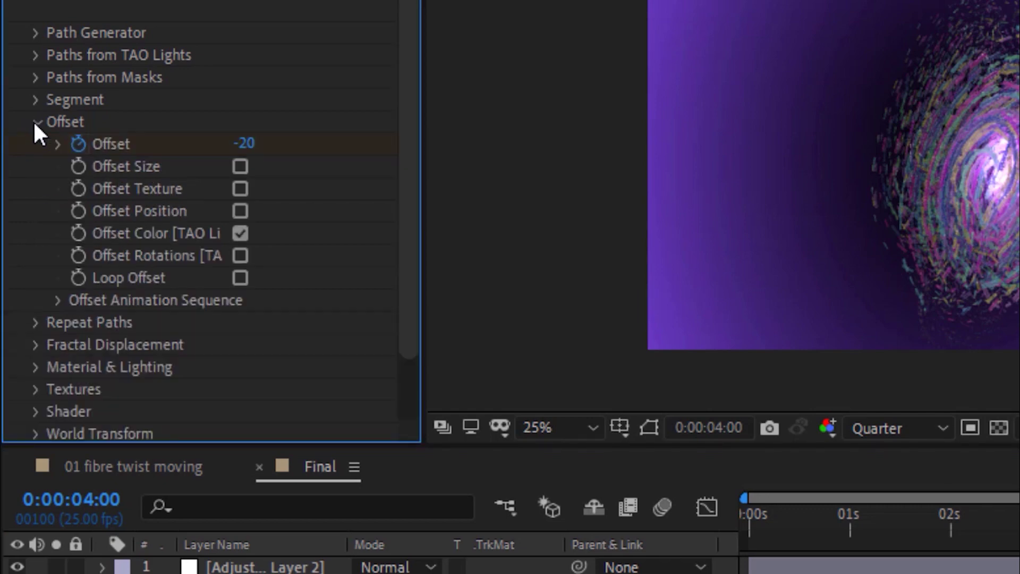
Enable Offset Position in Tao's Offset group, then play and stop a preview of the spiral.
click(240, 211)
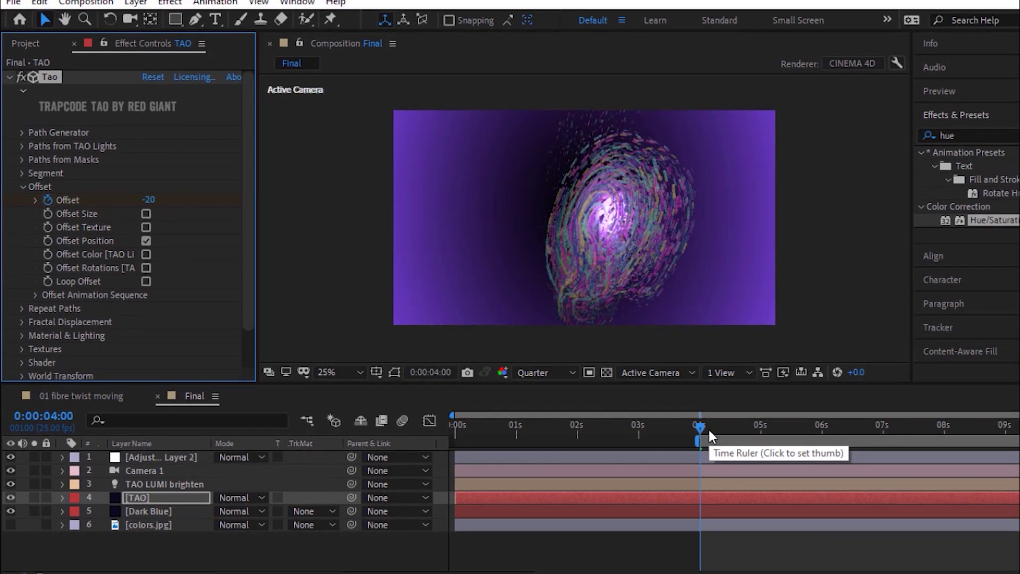
key(space)
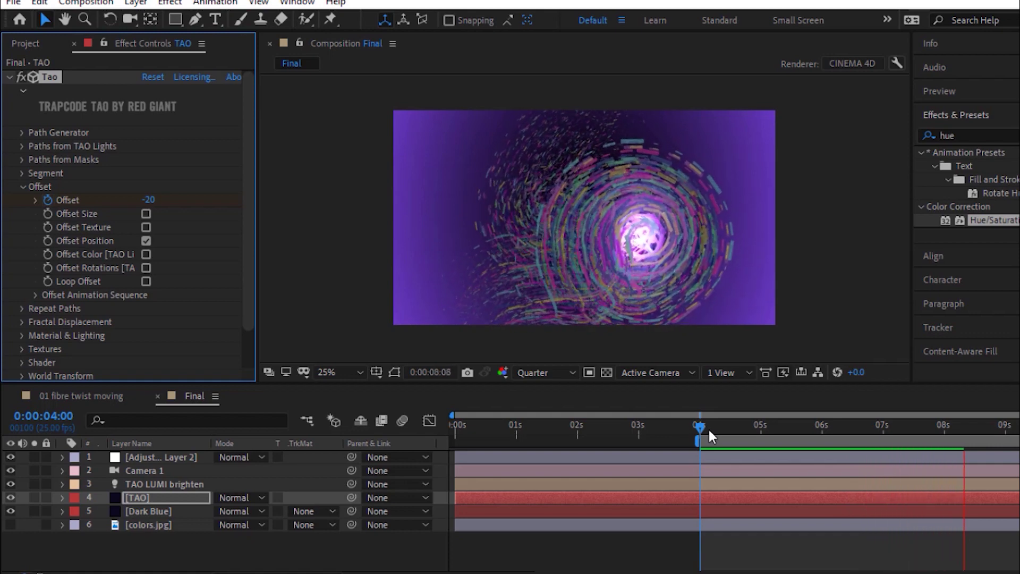
key(space)
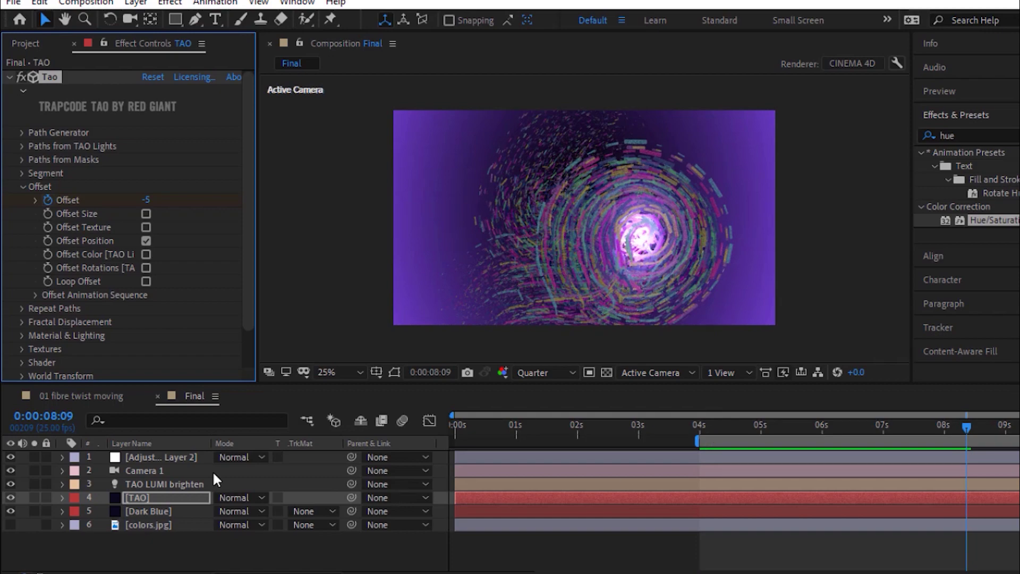